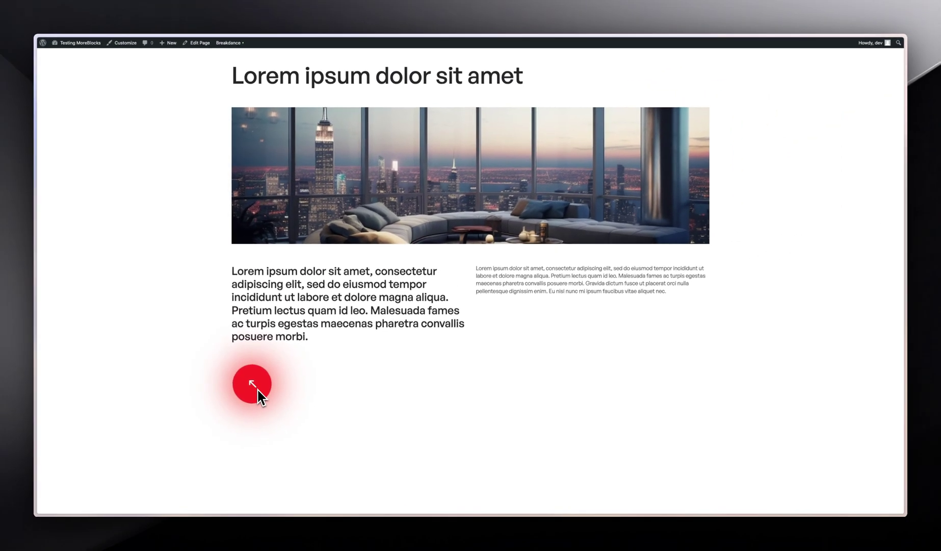
Step: Back in the builder, delete the existing red round button from the page
mouse_move(99, 191)
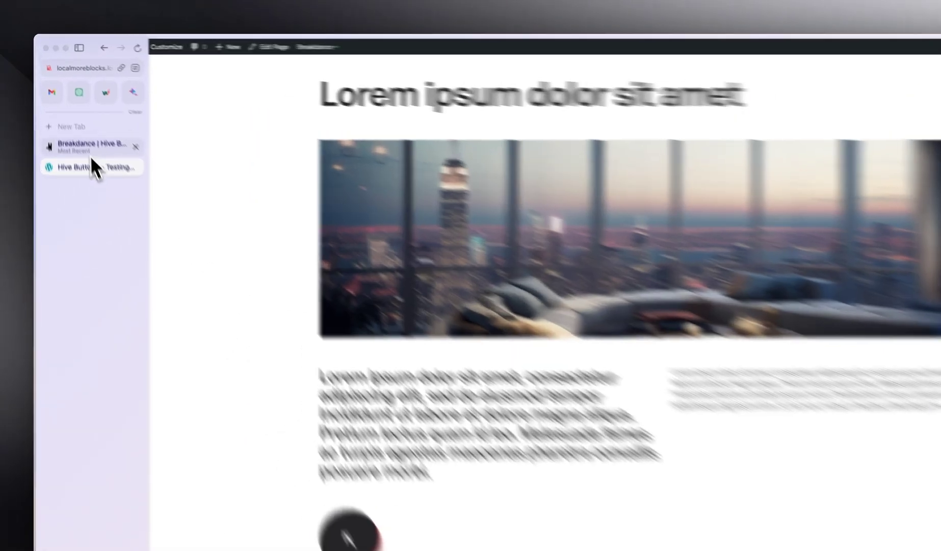
left_click(91, 148)
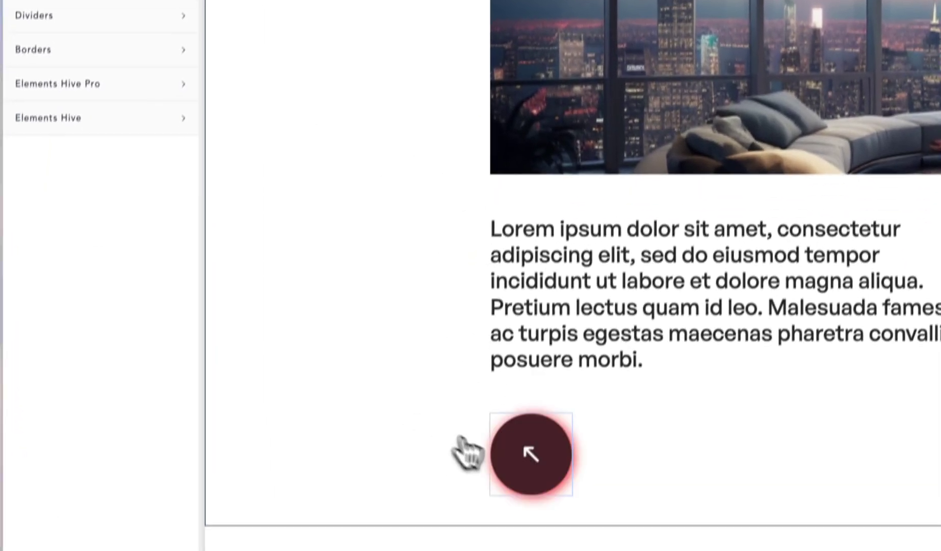
left_click(352, 533)
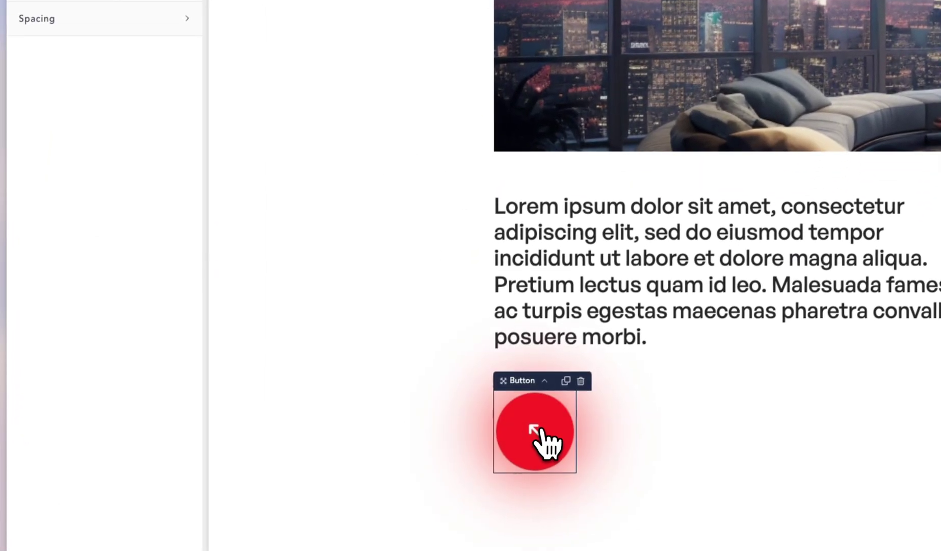
key("Delete")
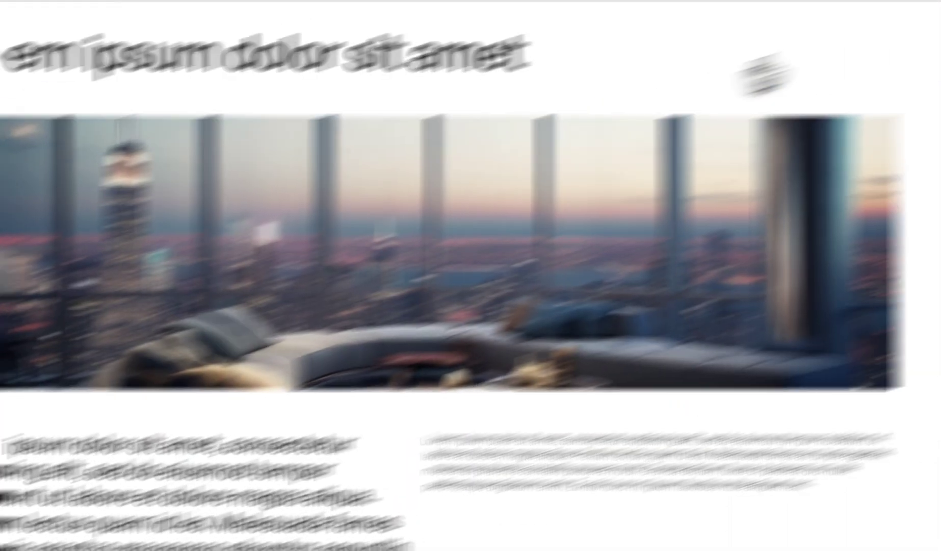
Step: Add a Button element below the bold paragraph and change its label to Moreblock
left_click(816, 66)
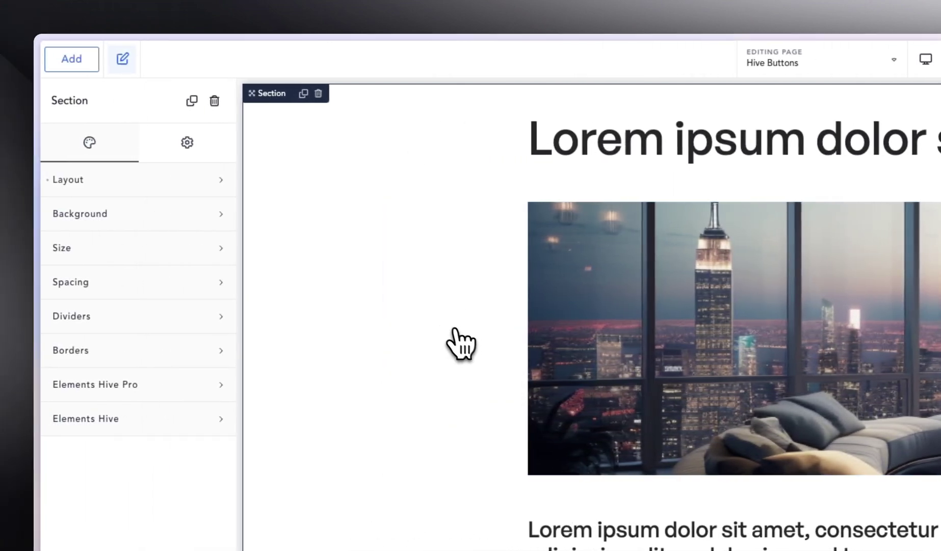
left_click(76, 61)
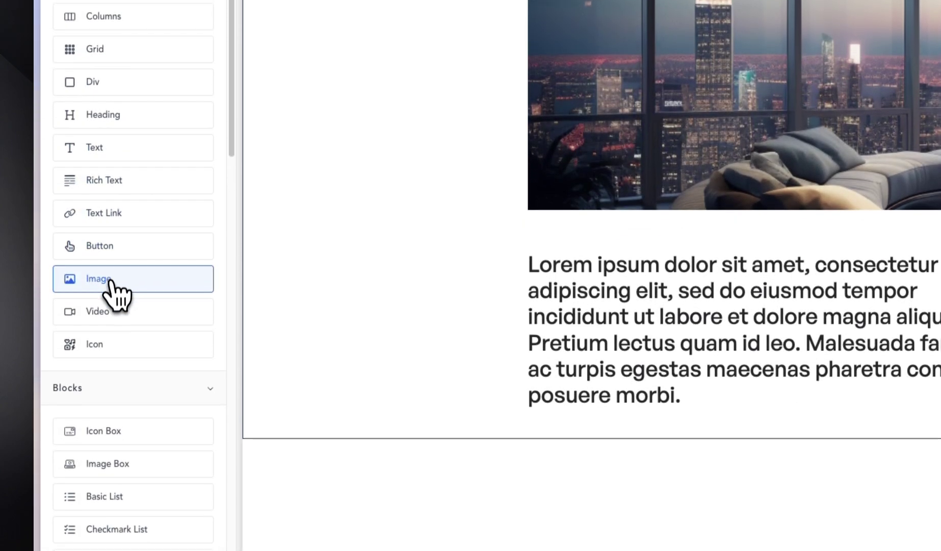
left_click(113, 248)
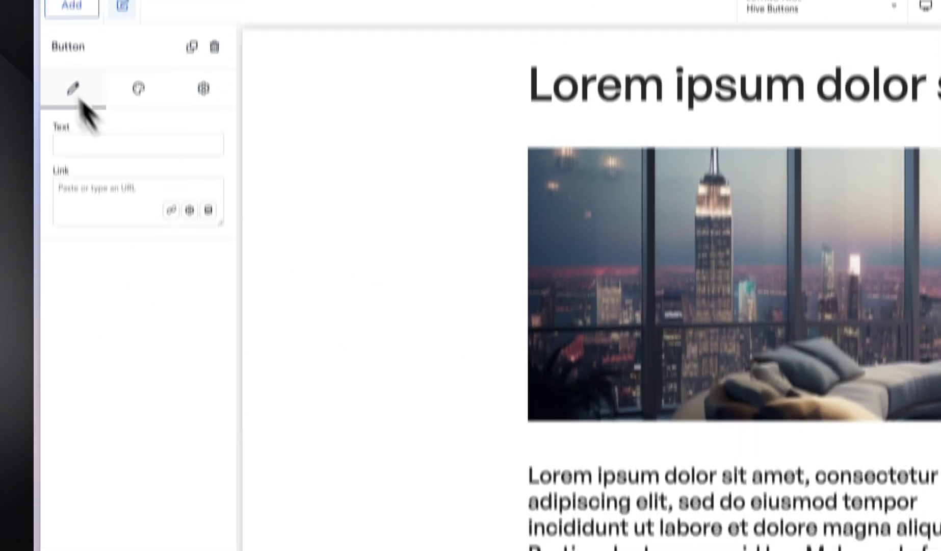
left_click(105, 191)
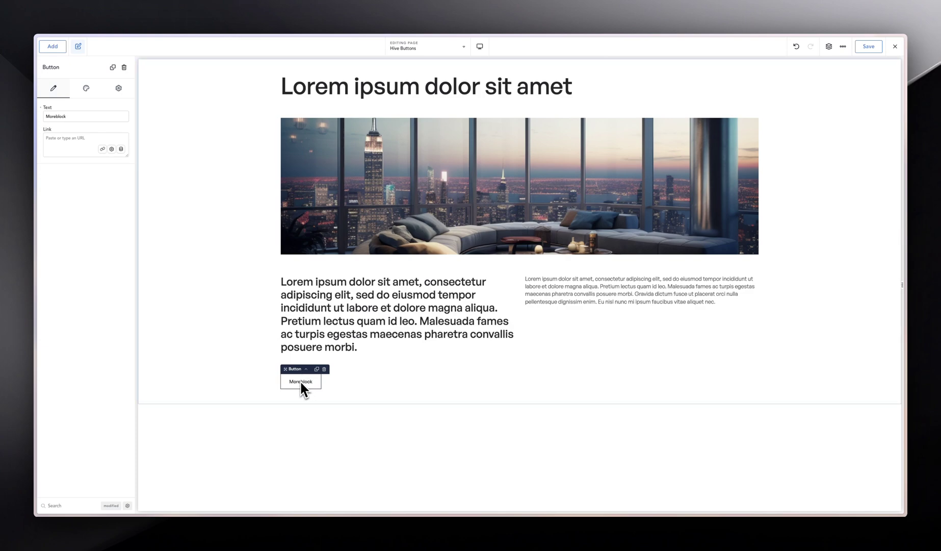
Step: Compare against the reference dark round button, then show the Moreblock button's advanced settings
mouse_move(40, 141)
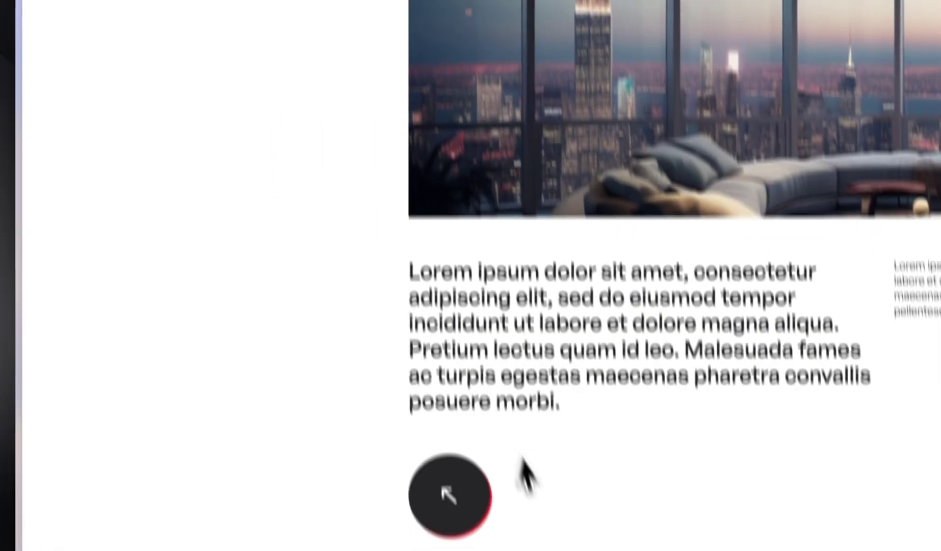
scroll(525, 473, "down", 2)
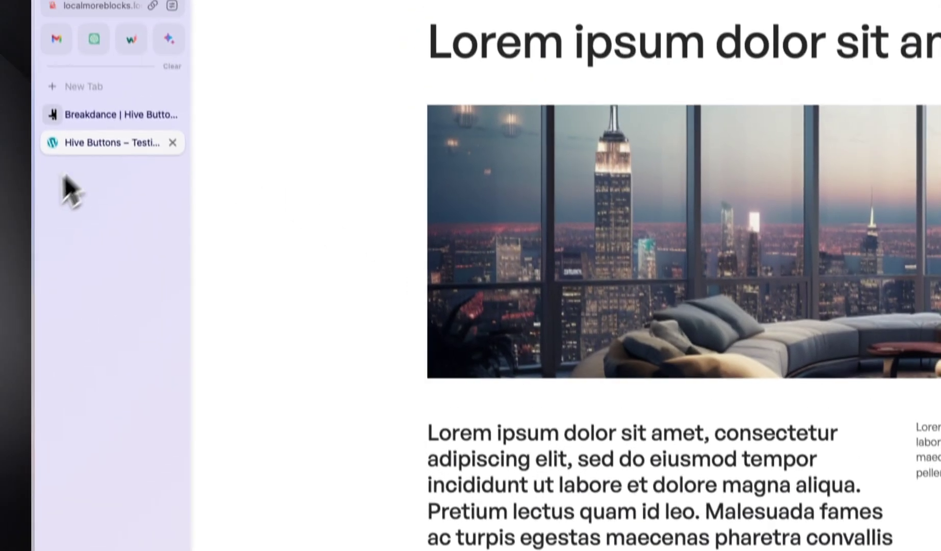
left_click(102, 115)
scroll(288, 405, "down", 5)
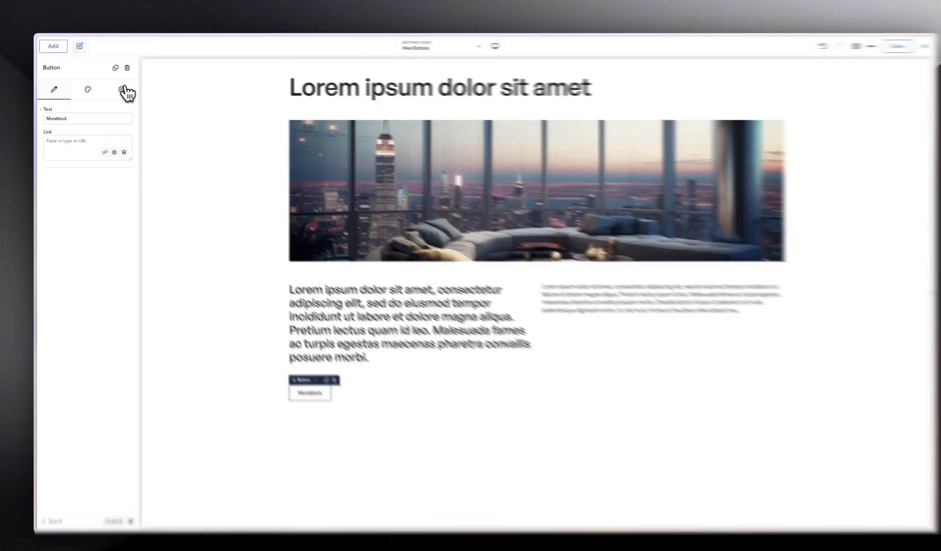
left_click(124, 90)
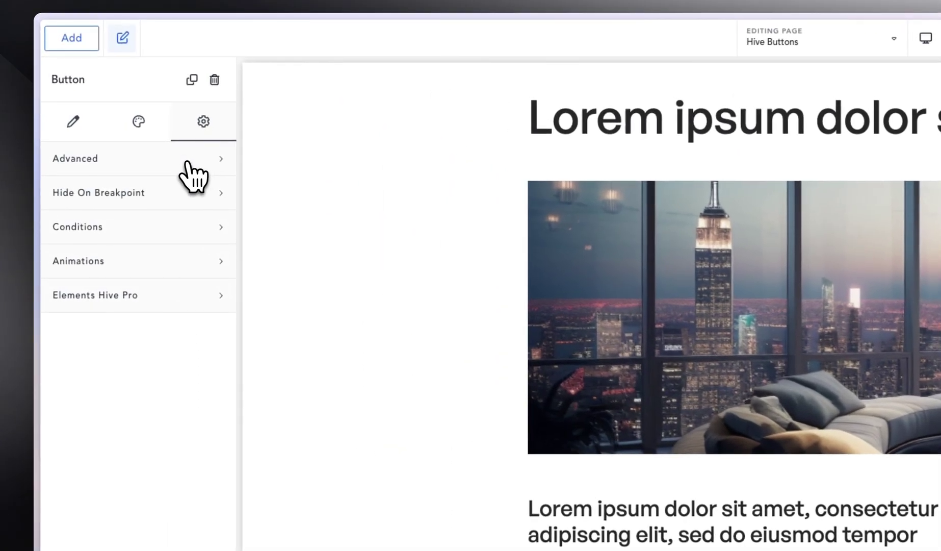
Step: Set the Moreblock wrapper's width and height to 120 px each
left_click(193, 168)
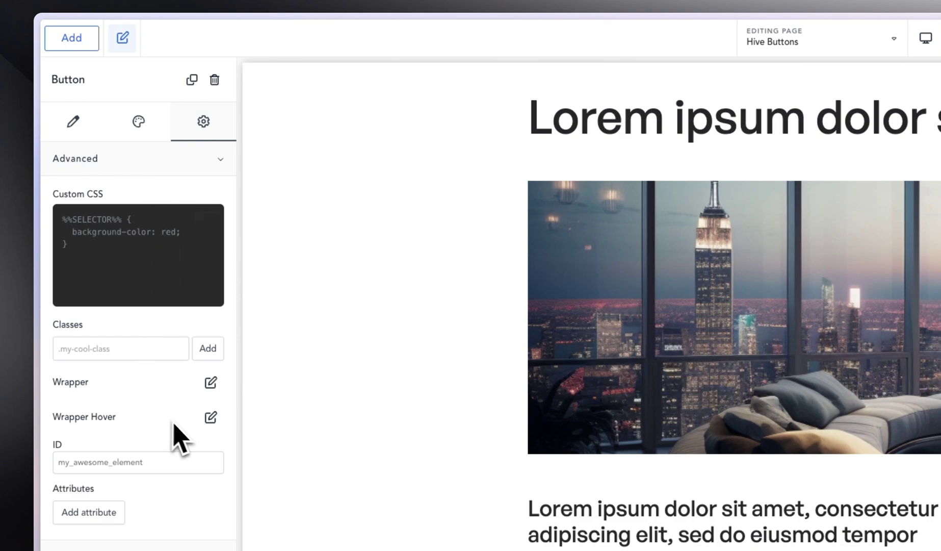
left_click(211, 383)
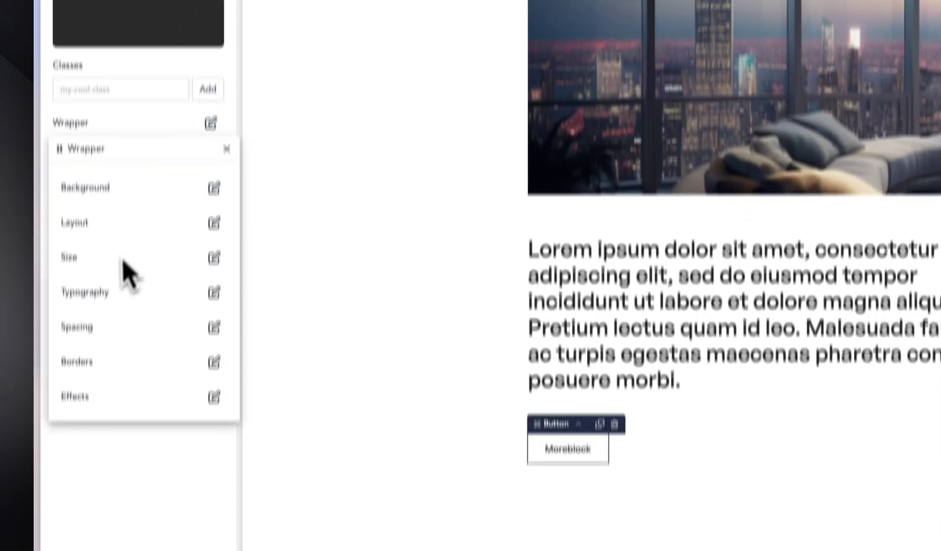
left_click(211, 513)
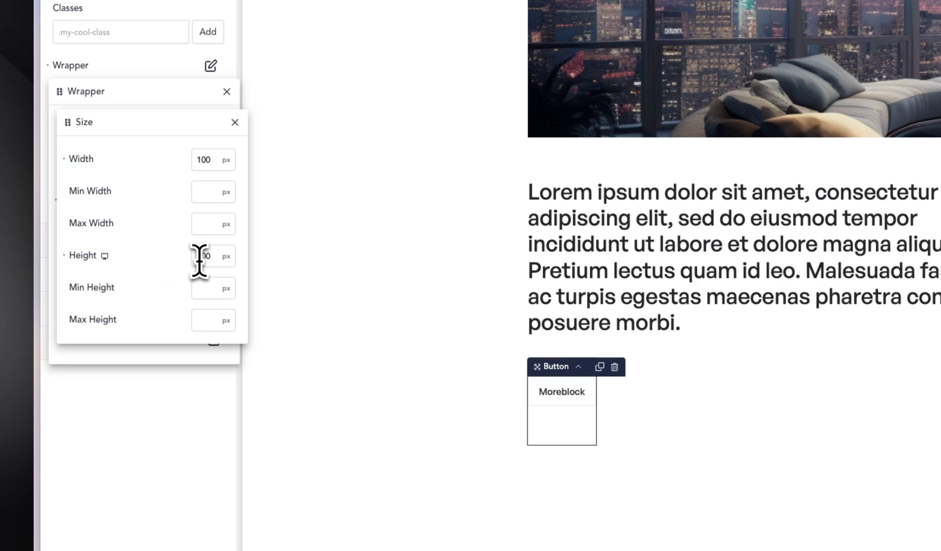
left_click(204, 159)
type("1")
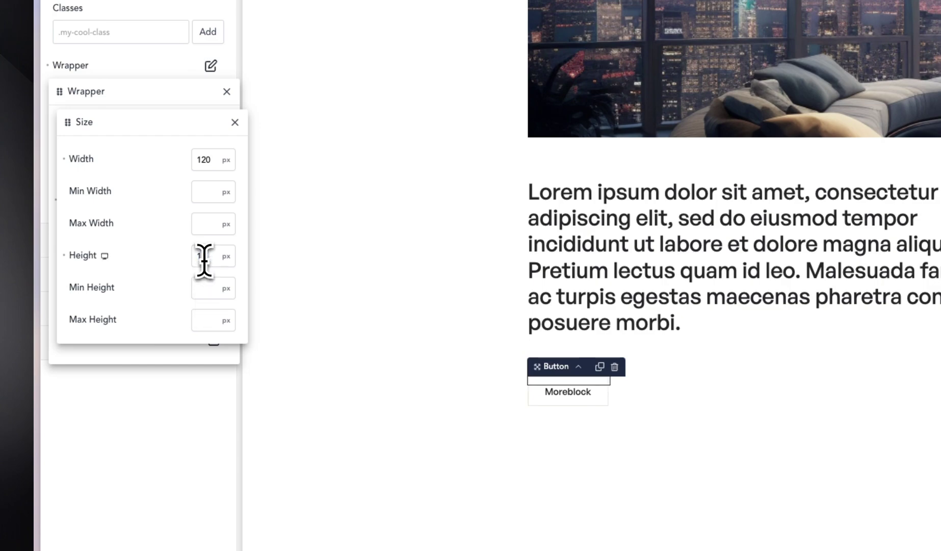
type("20")
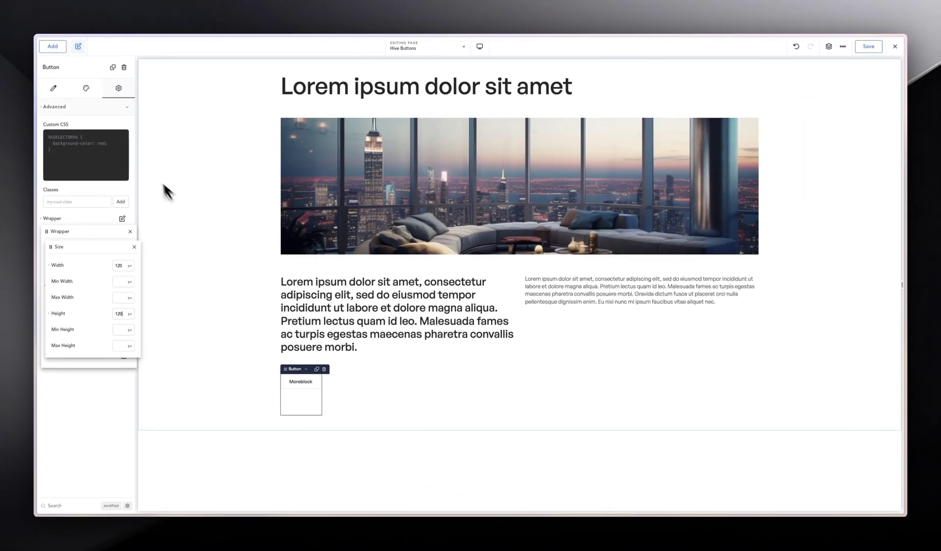
left_click(87, 88)
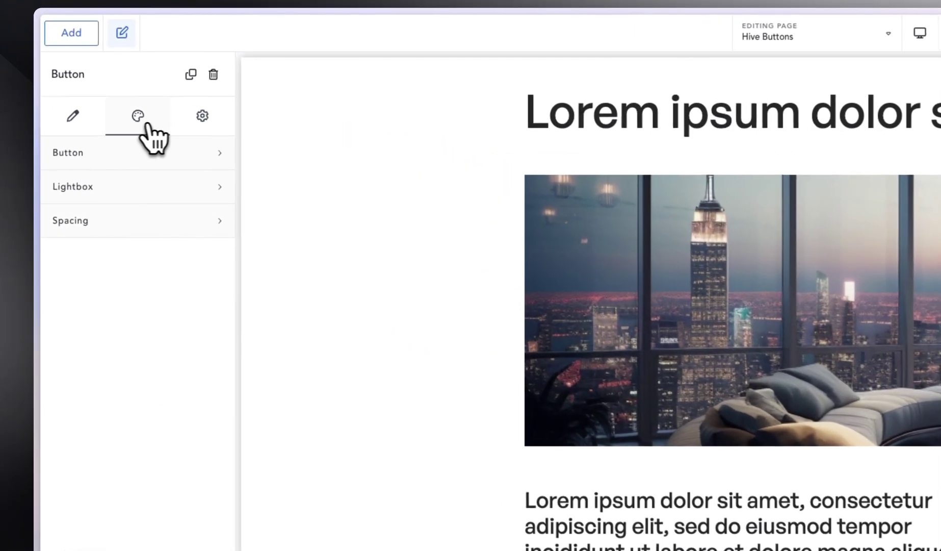
Step: Give the button a Custom style and make it full width at the Desktop breakpoint
left_click(159, 162)
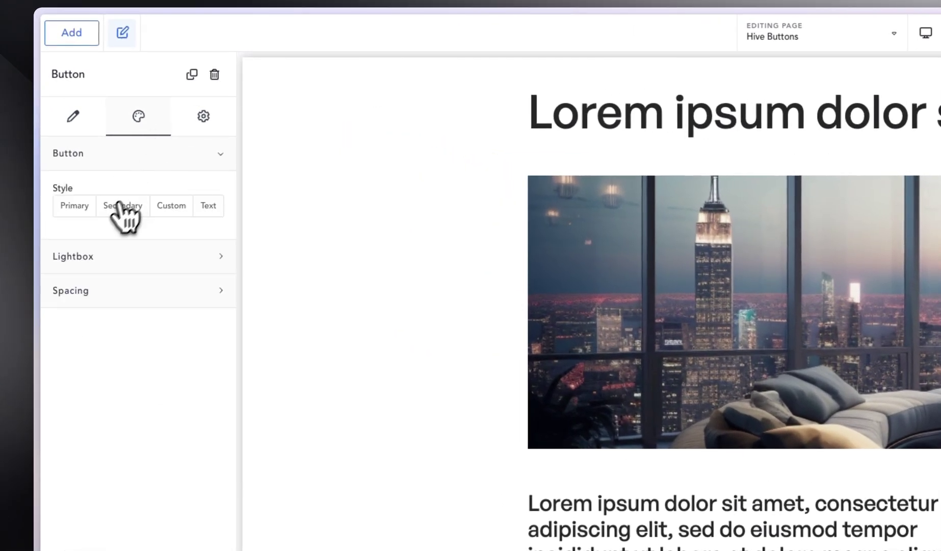
left_click(171, 207)
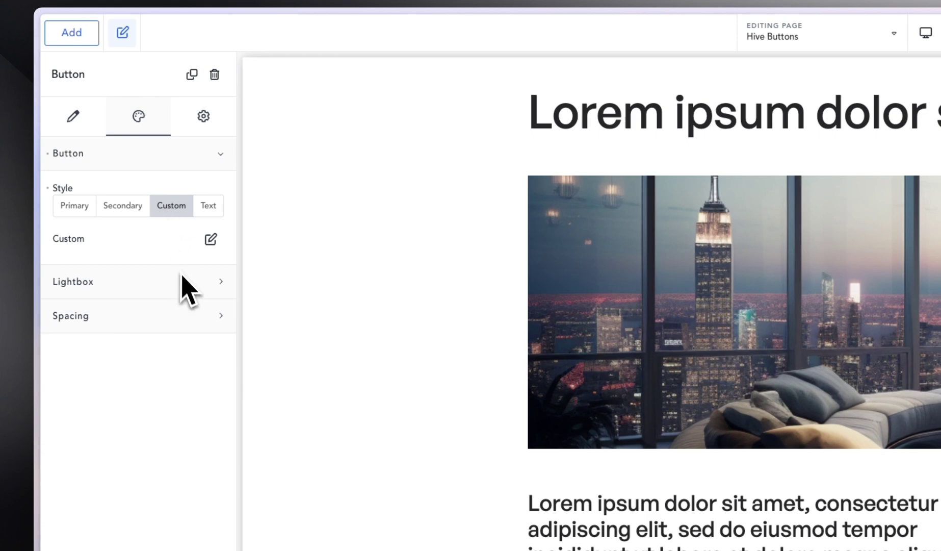
left_click(211, 240)
left_click_drag(135, 268, 155, 280)
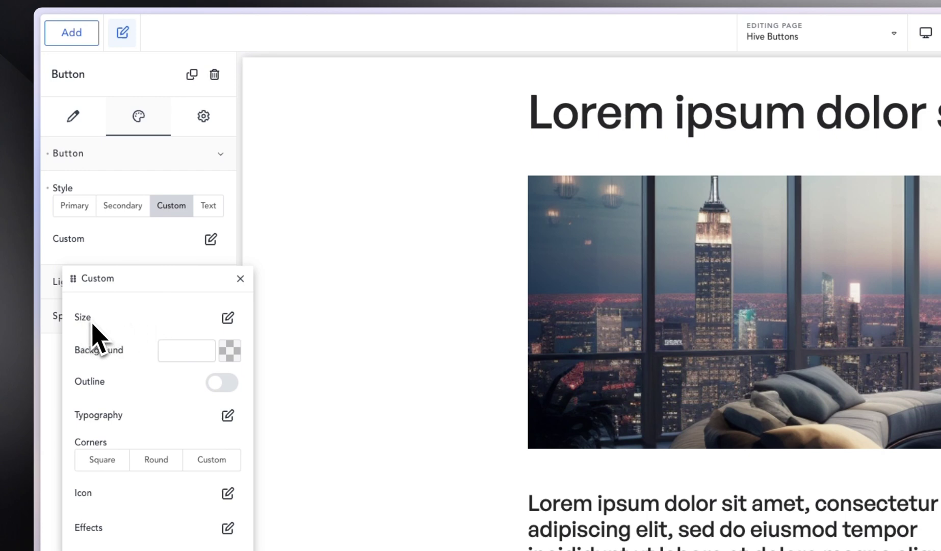
left_click(227, 318)
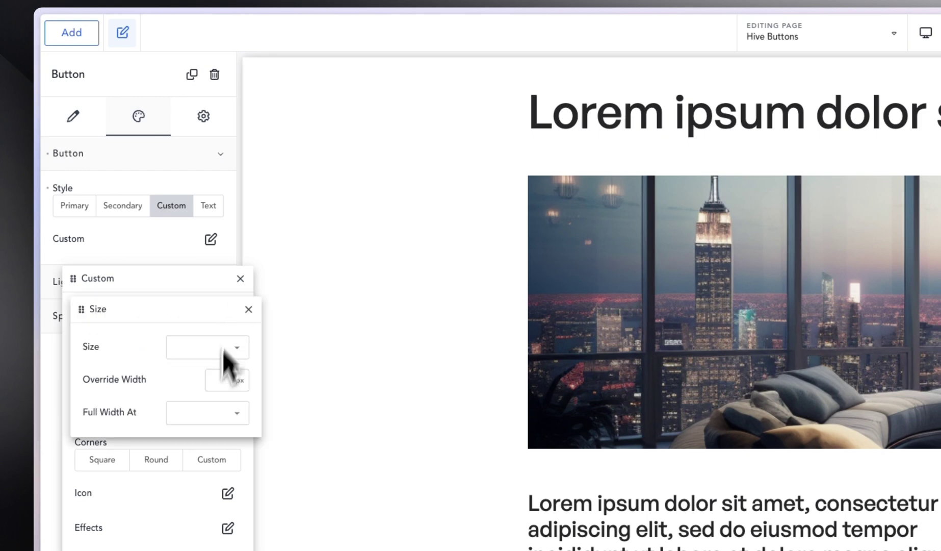
left_click(201, 411)
left_click(211, 422)
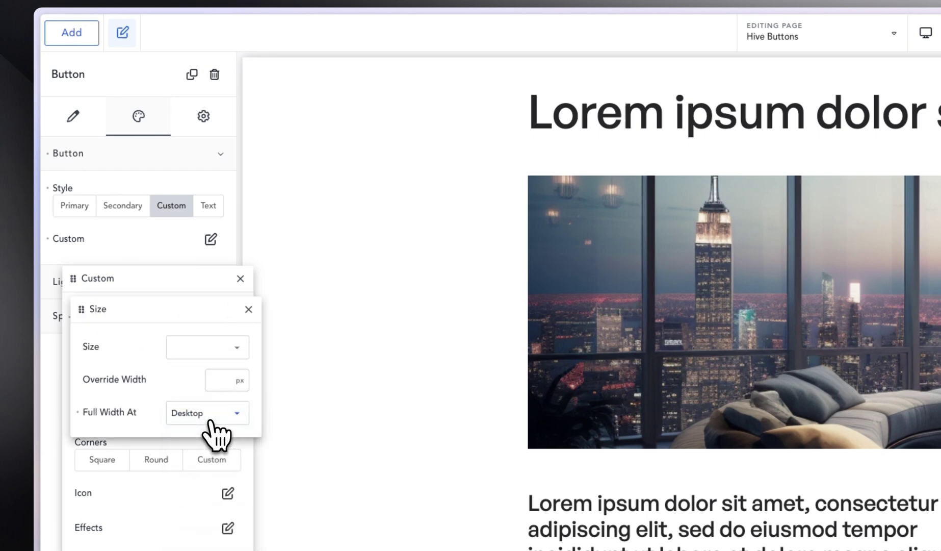
left_click(148, 281)
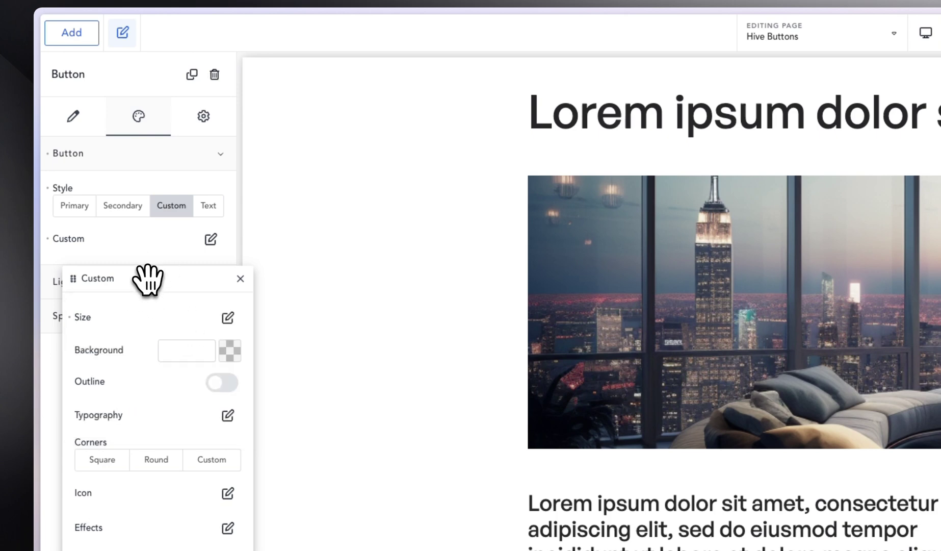
Step: Set the button background to the dark Headings colour #262629 with Round corners
left_click(230, 350)
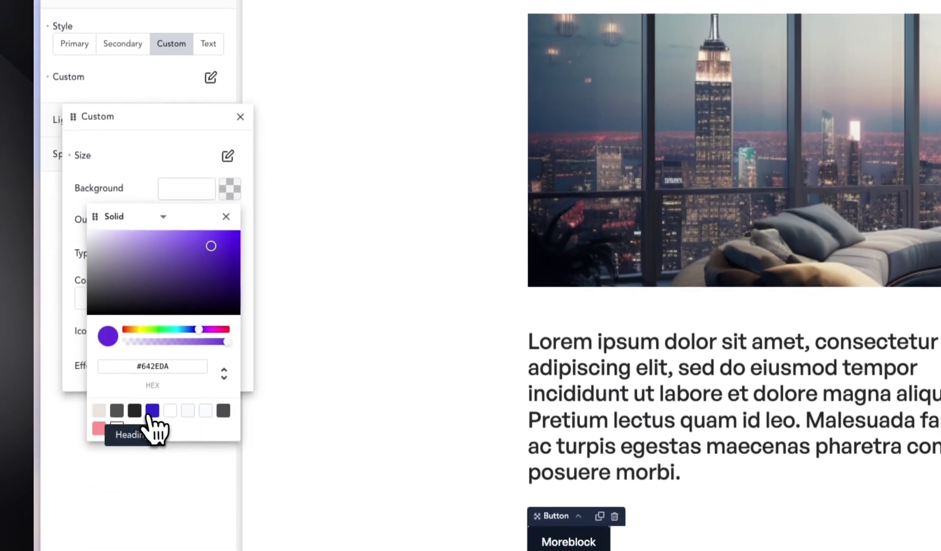
left_click(135, 406)
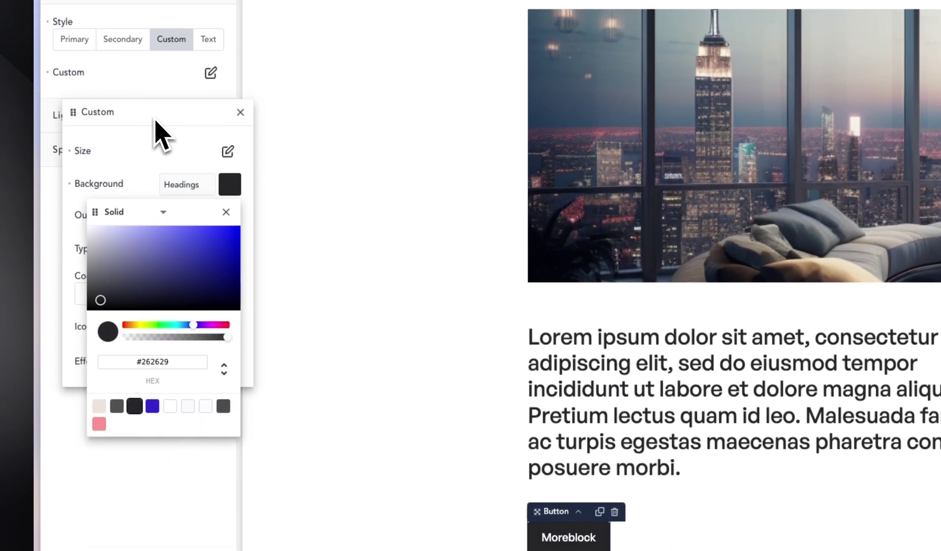
left_click(153, 147)
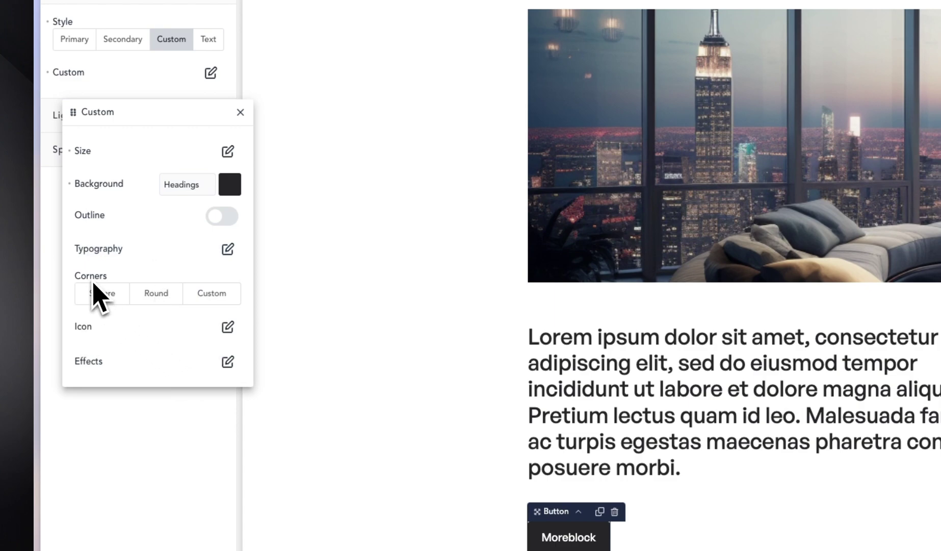
left_click(161, 293)
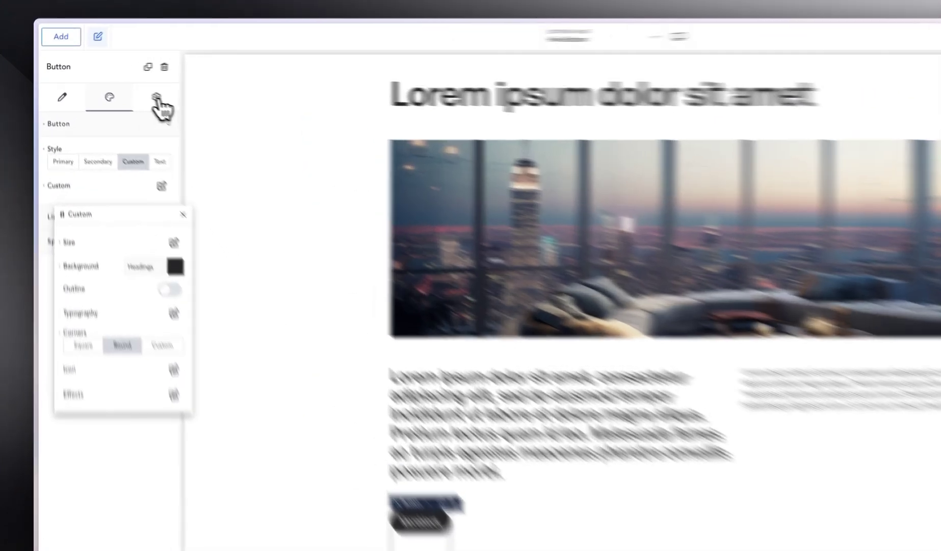
left_click(119, 89)
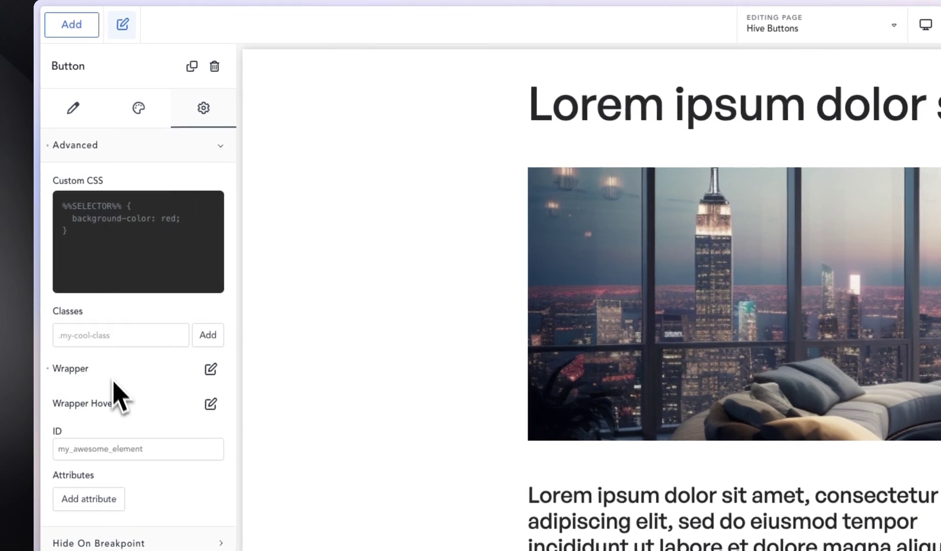
Step: Set the Moreblock wrapper's layout display to flex
left_click(210, 368)
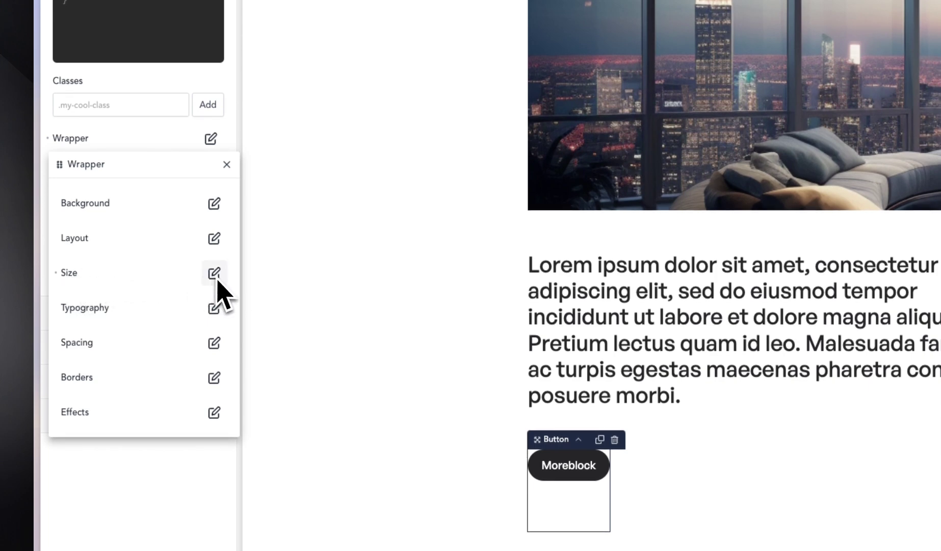
left_click(213, 238)
left_click(208, 237)
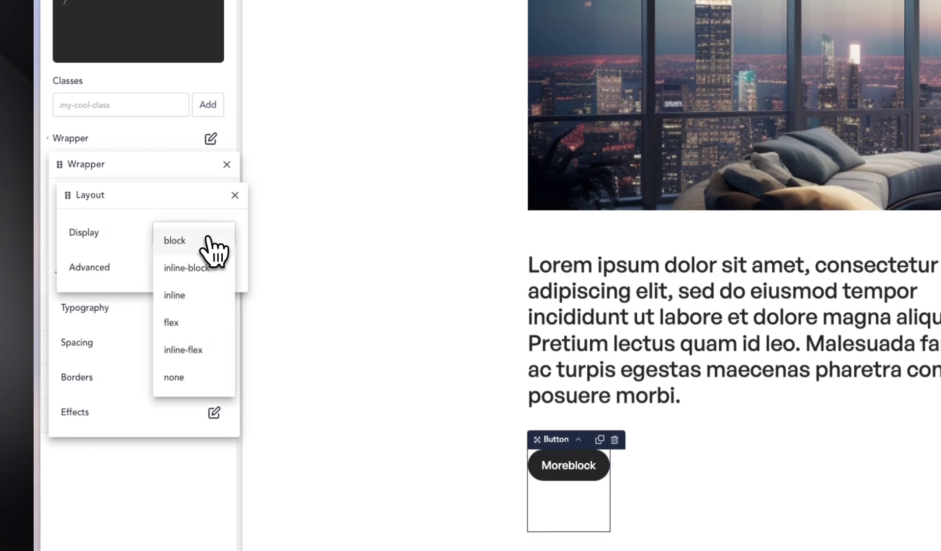
left_click(198, 321)
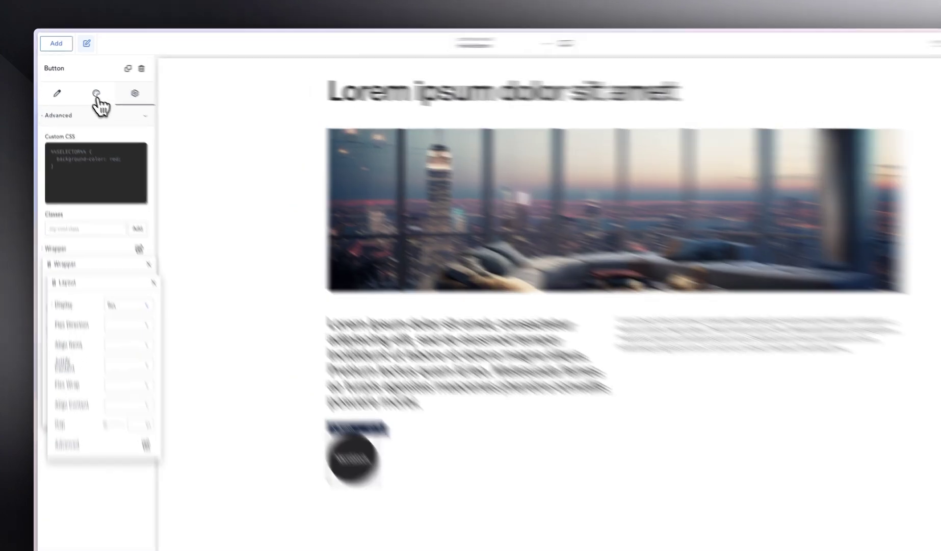
Step: Give the button the 'arrow up right' icon, found by searching 'arr' in the Icon Library
left_click(87, 91)
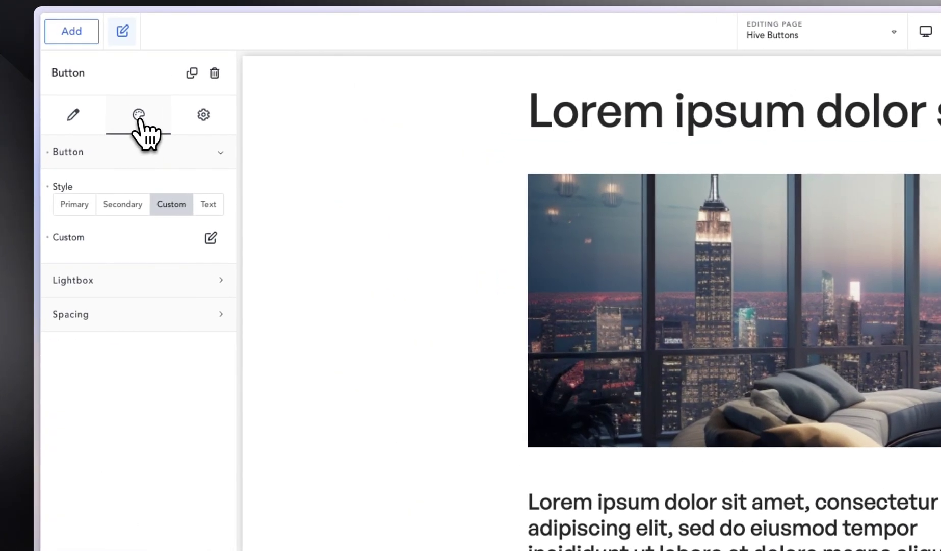
left_click(211, 238)
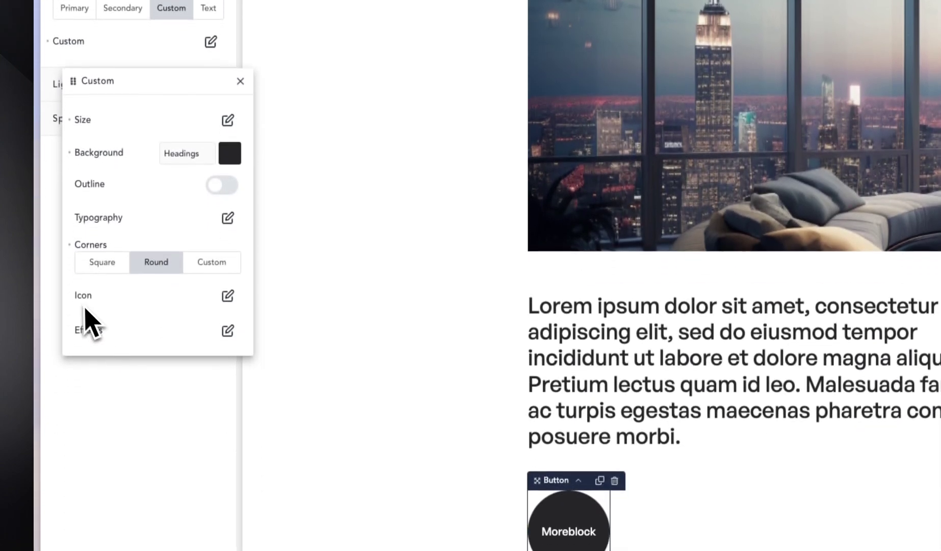
left_click(228, 296)
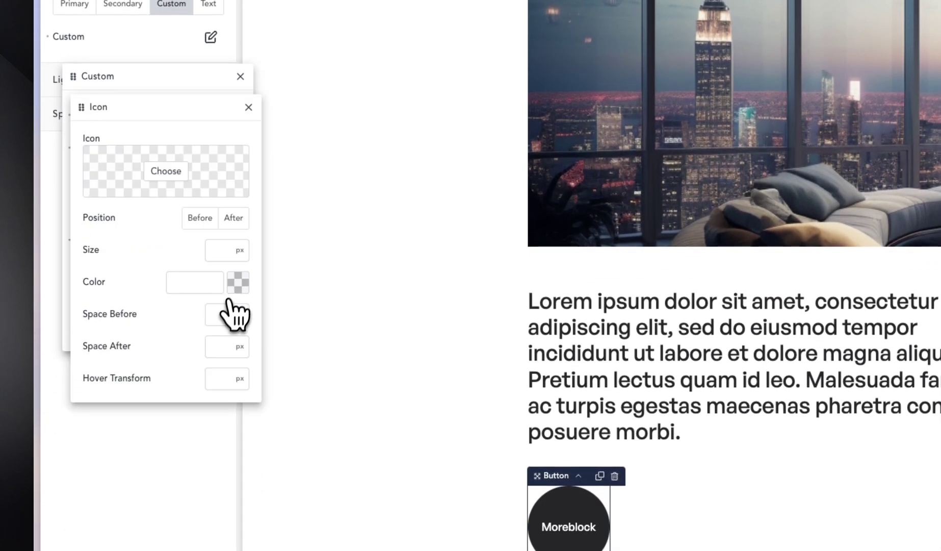
left_click(173, 183)
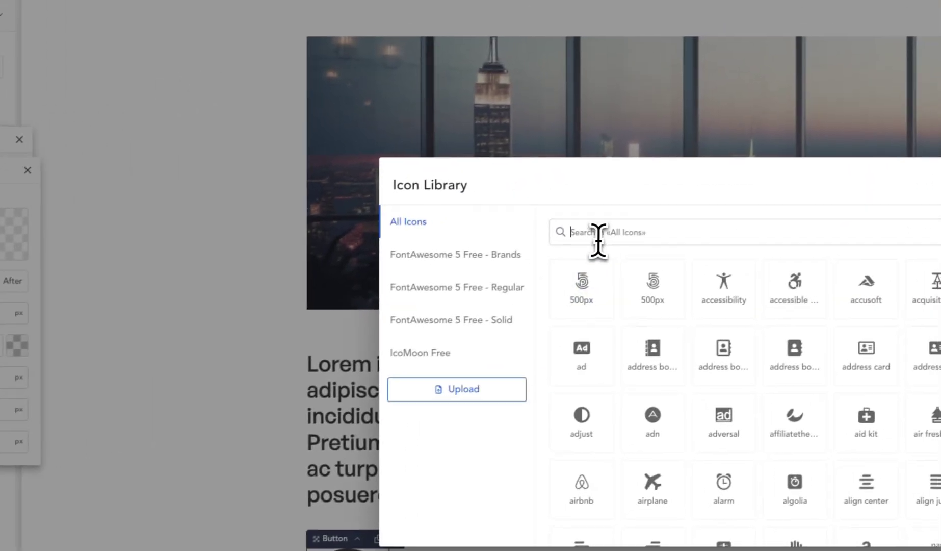
left_click(593, 235)
type("arrow")
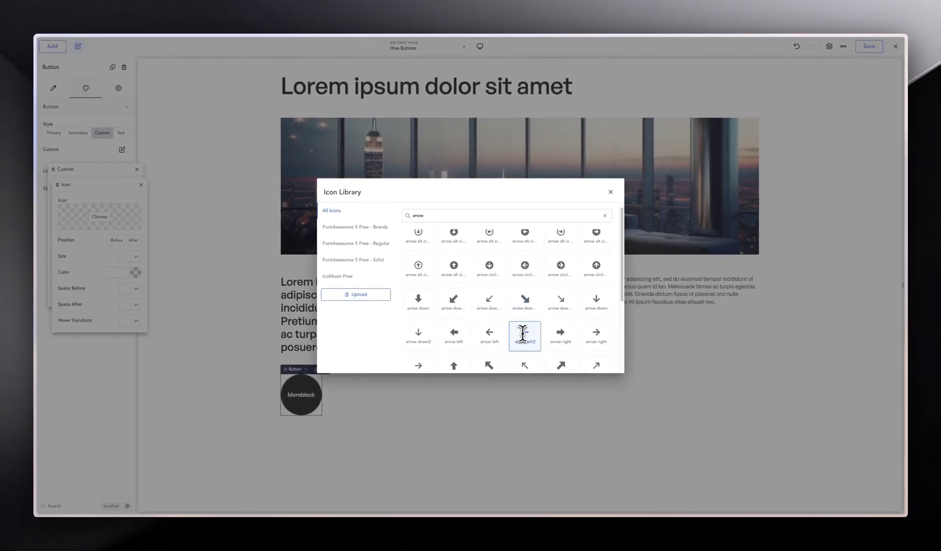
scroll(521, 335, "down", 1)
scroll(561, 347, "down", 1)
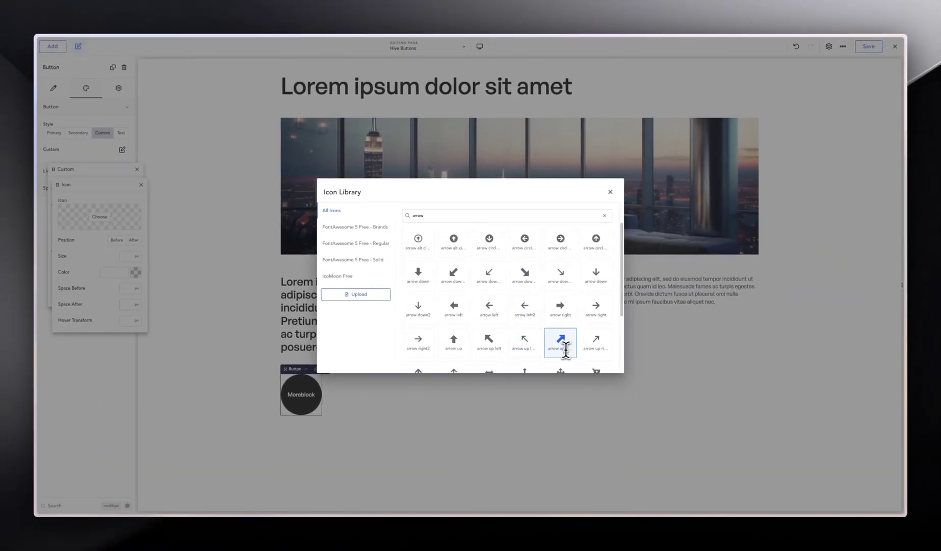
left_click(596, 312)
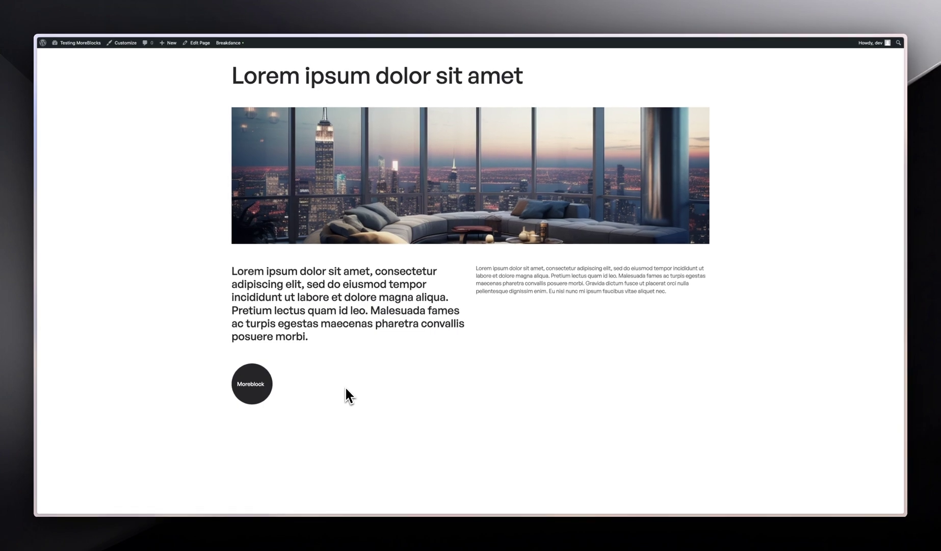
Step: Inspect the live Moreblock button in DevTools to find its label span class, button-atom__text
key("super+alt+i")
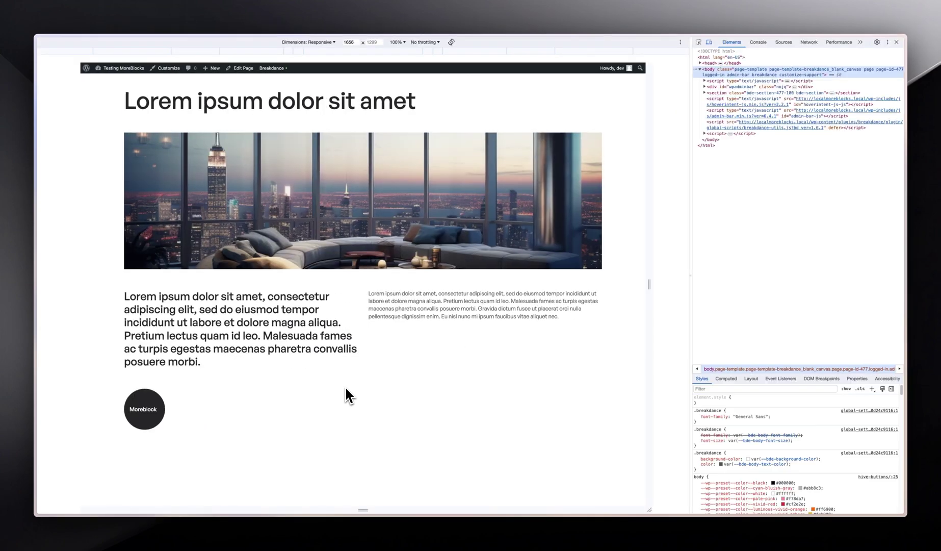
left_click(699, 42)
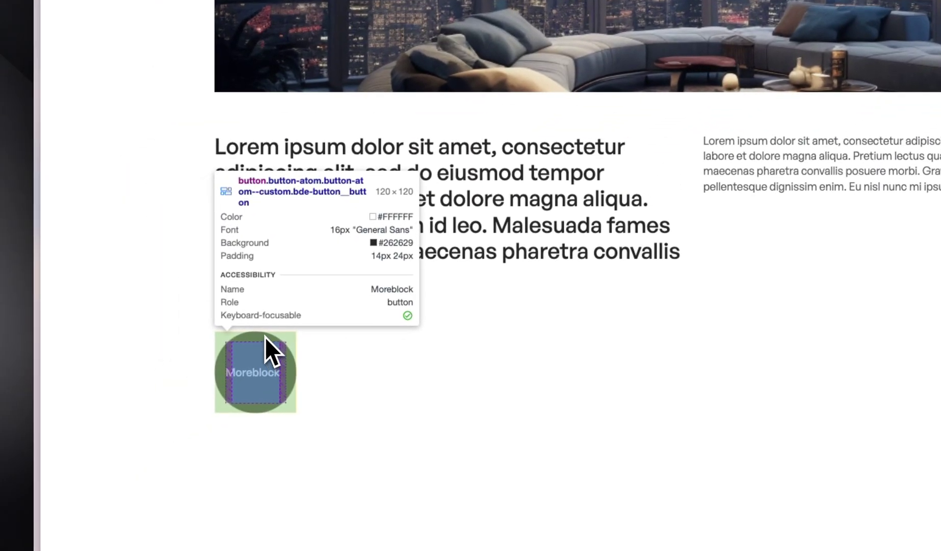
left_click(265, 337)
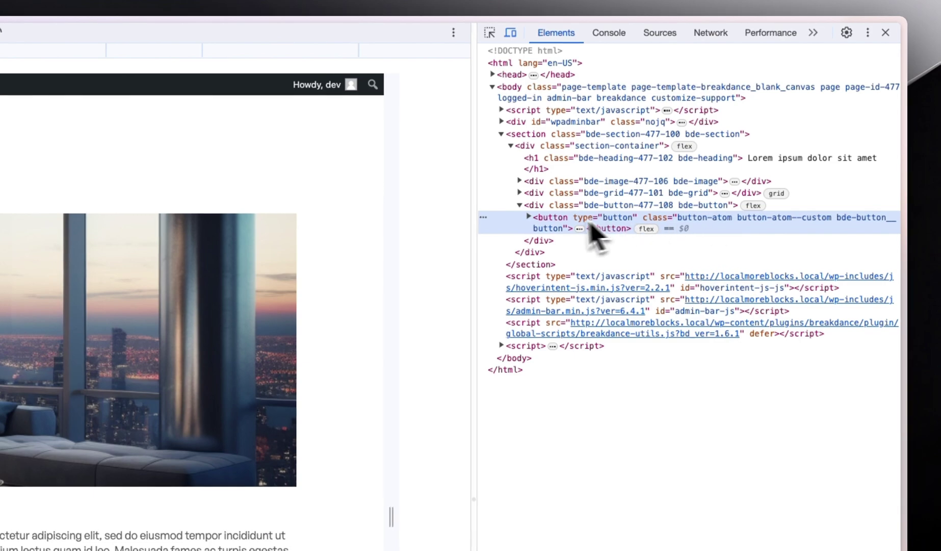
left_click(529, 216)
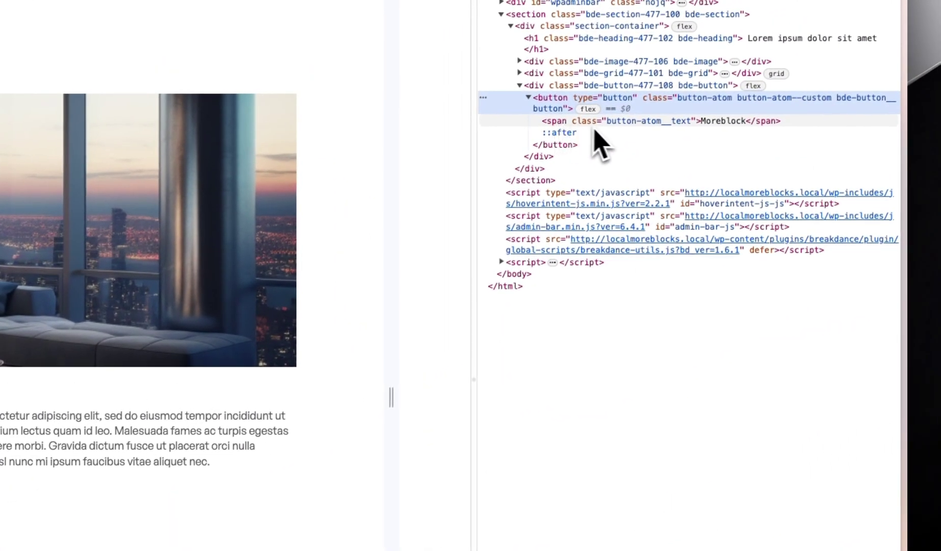
left_click(642, 125)
left_click(642, 124)
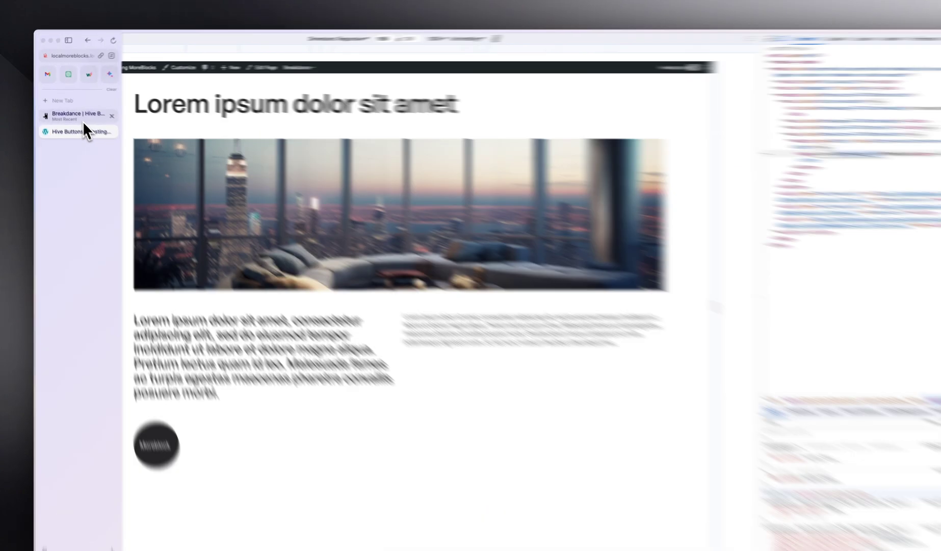
left_click(83, 119)
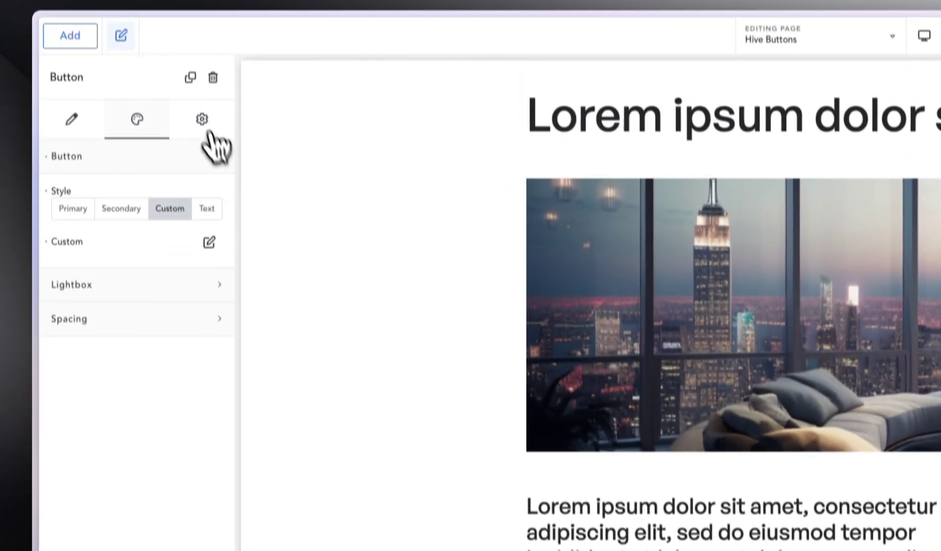
Step: Add custom CSS %%SELECTOR%% .button-atom__text { display: none; } to hide the label
left_click(205, 127)
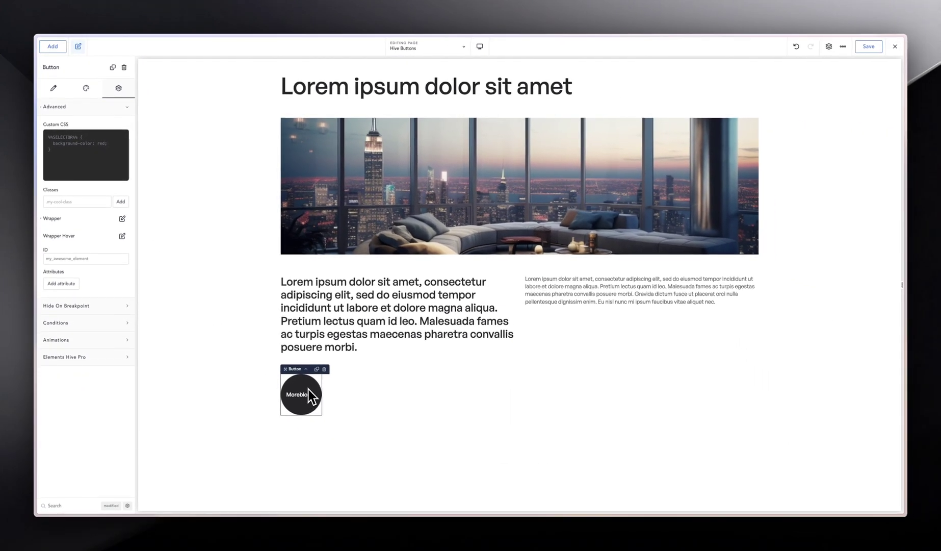
left_click(78, 141)
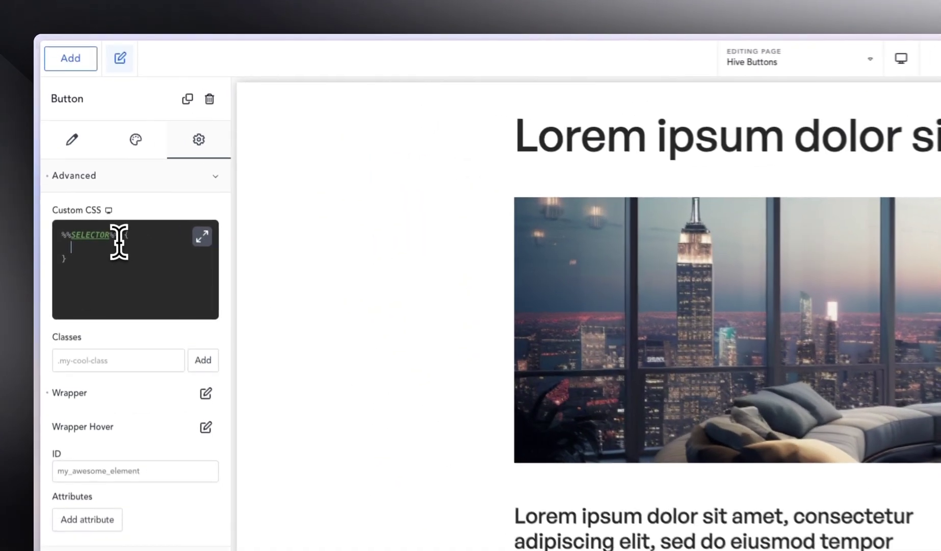
left_click(119, 240)
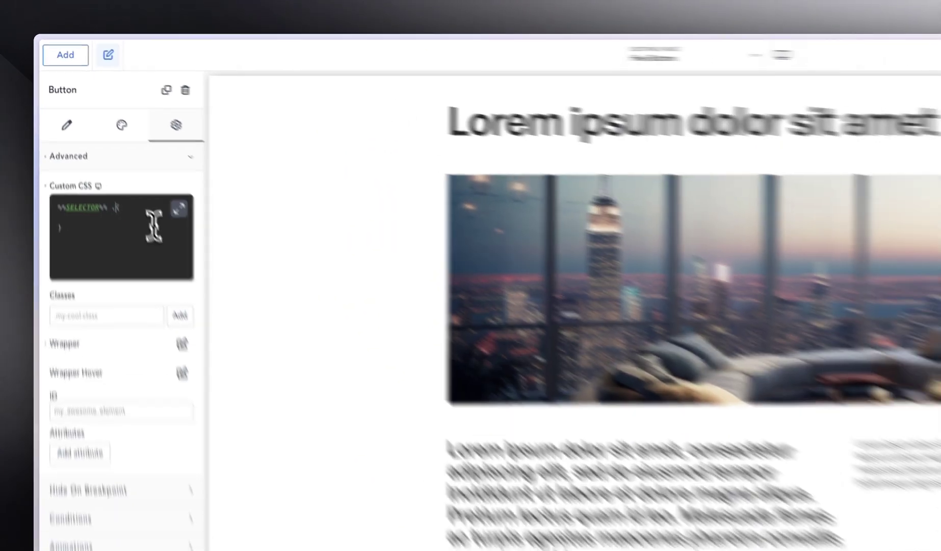
type(".button-icon")
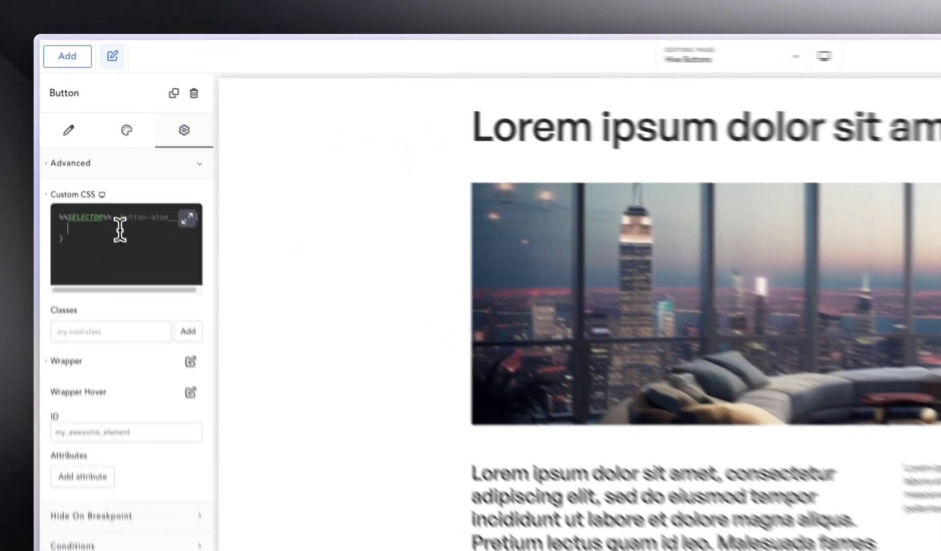
type("display")
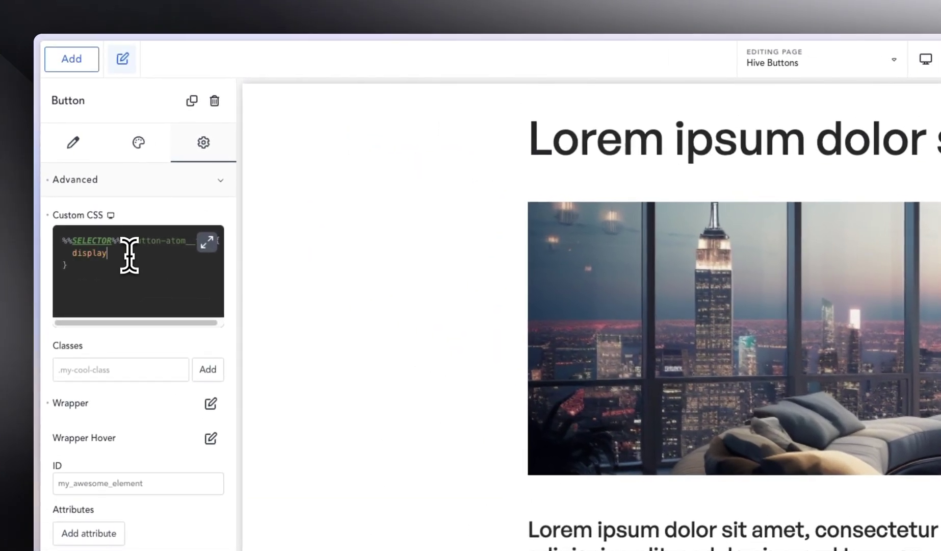
type(": ")
type("no")
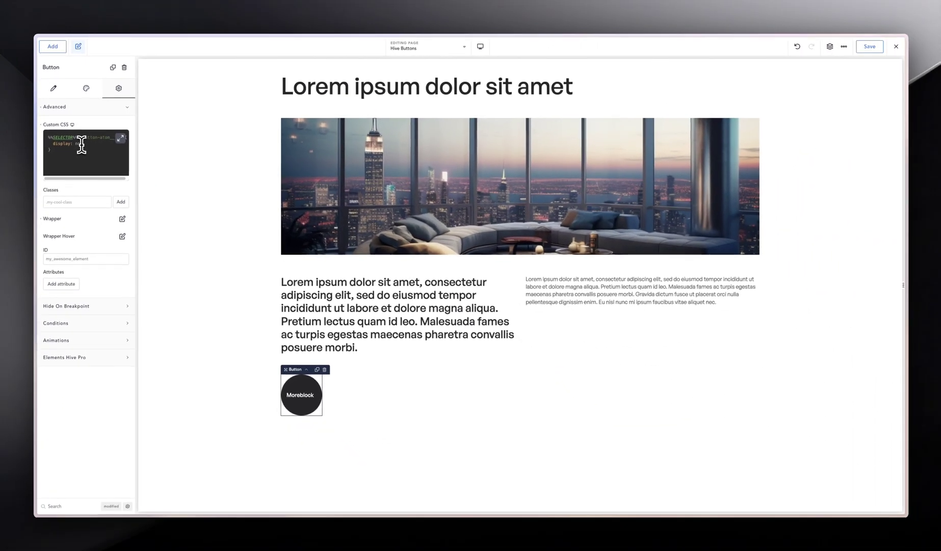
type("ne;")
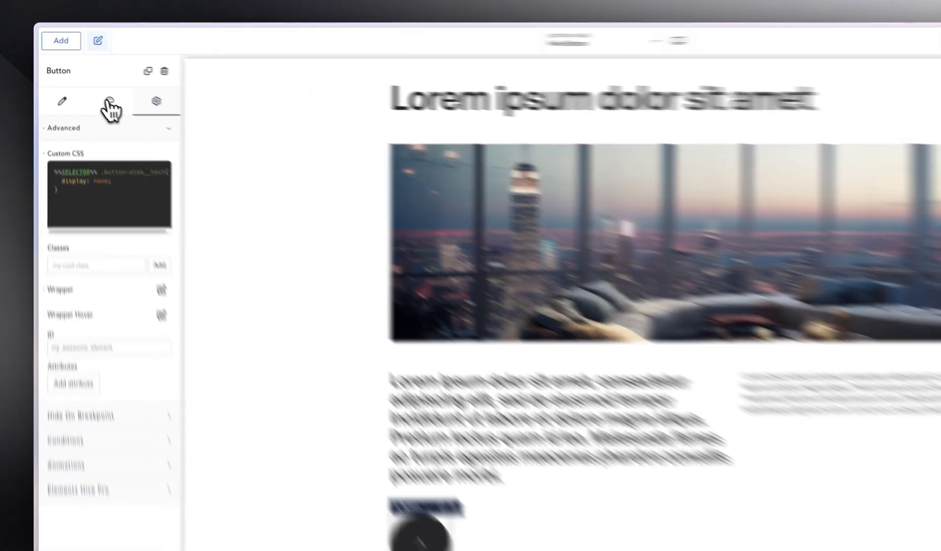
Step: Change the arrow icon's Hover Transform from 5 px to -5 px
left_click(86, 90)
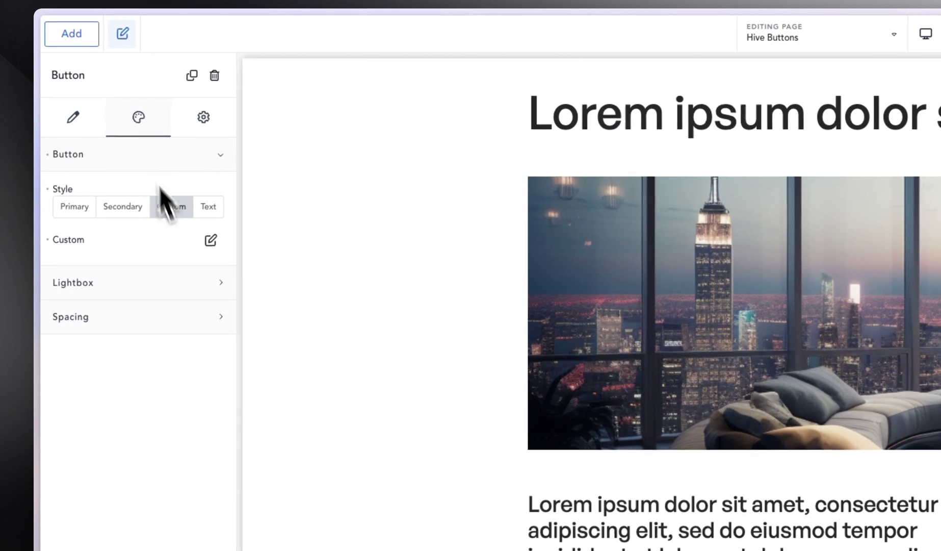
left_click(210, 240)
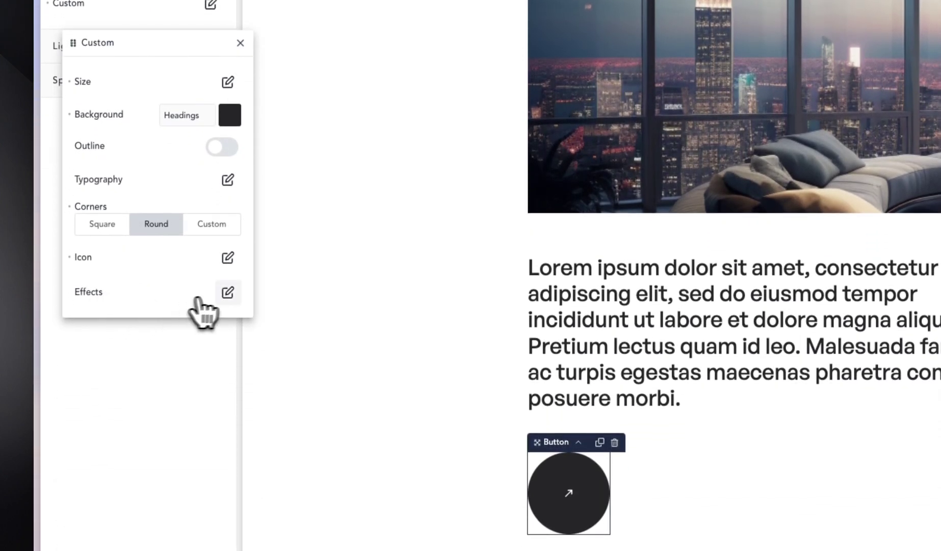
left_click(228, 257)
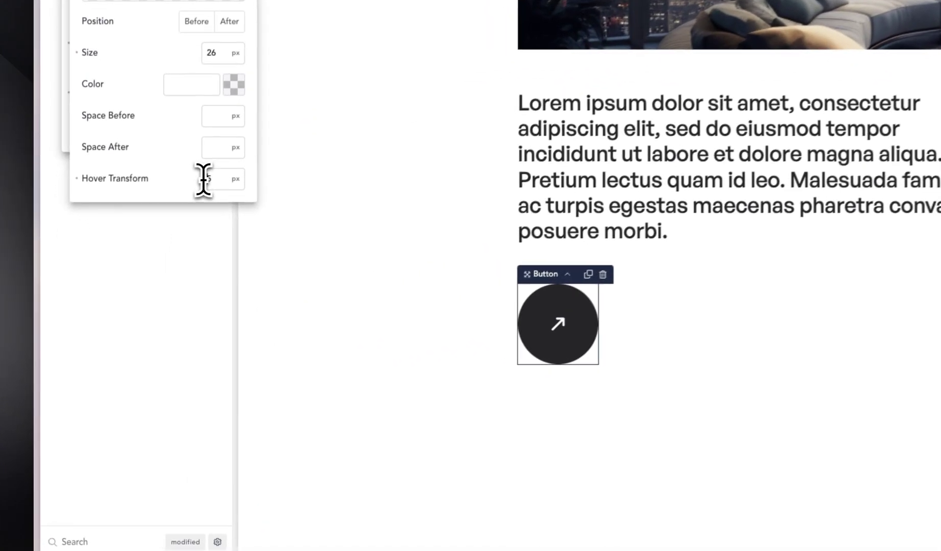
left_click(204, 178)
type("-5")
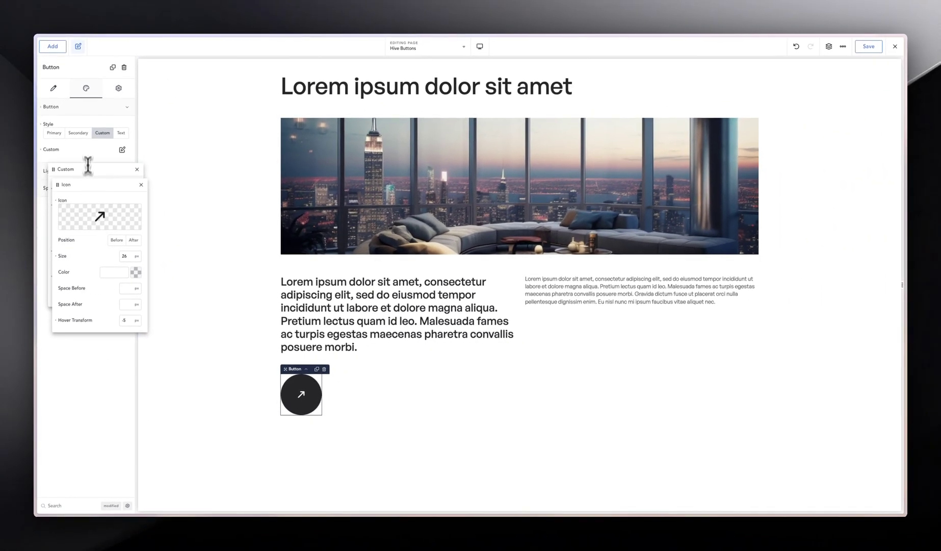
left_click(90, 167)
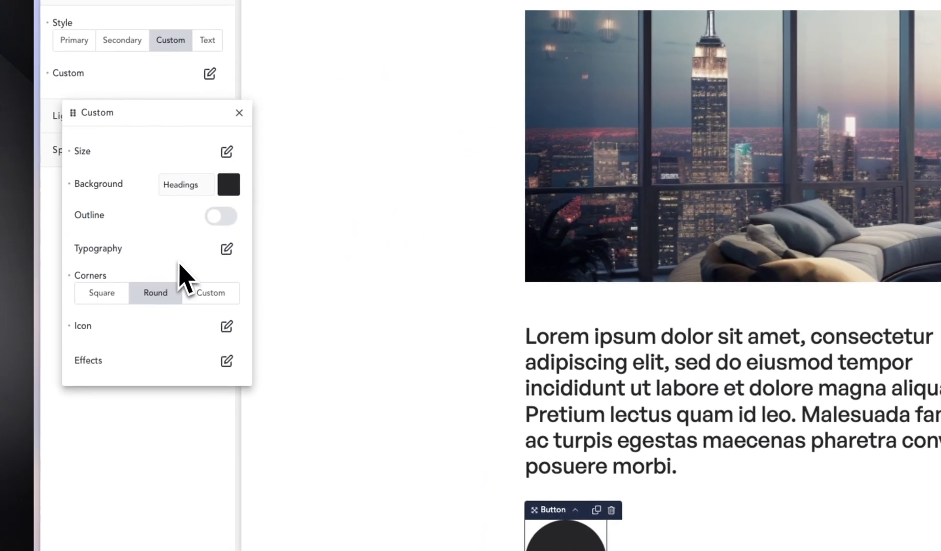
left_click(227, 360)
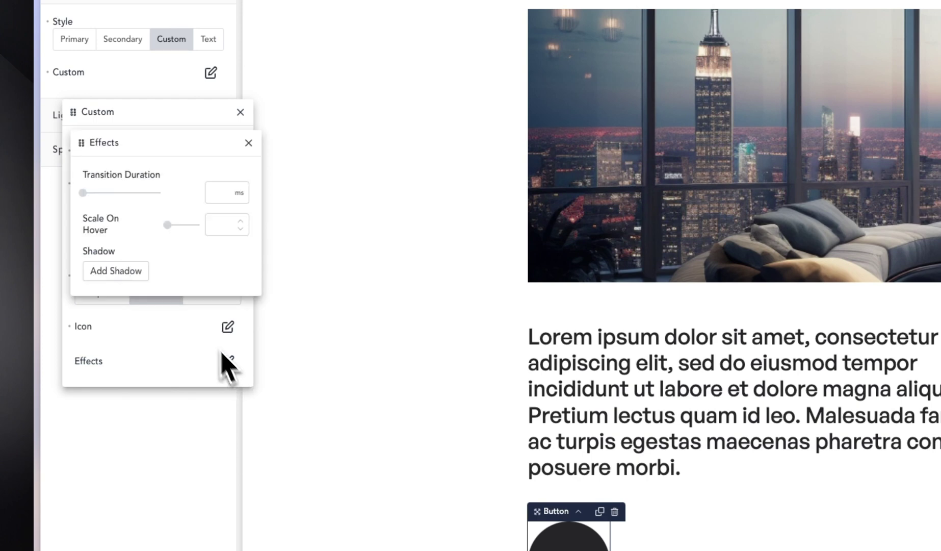
Step: Add a shadow to the button and set its colour to solid red #FF0000 at full opacity
left_click(124, 273)
left_click(108, 277)
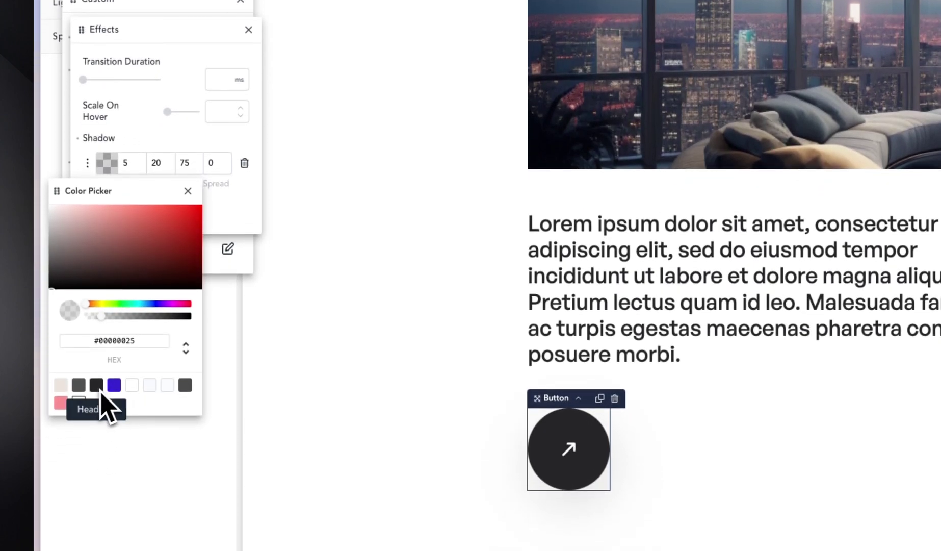
left_click_drag(140, 259, 220, 169)
double_click(104, 337)
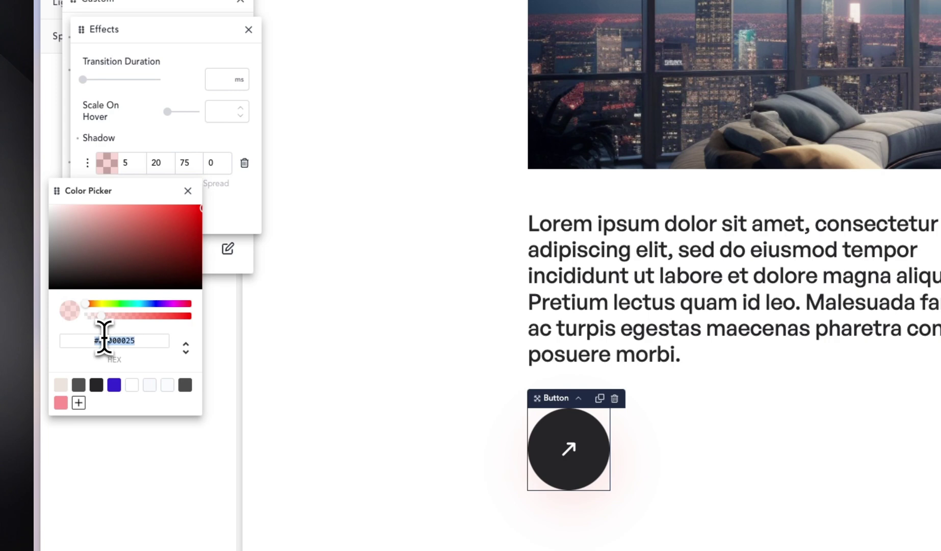
left_click(153, 159)
left_click(108, 163)
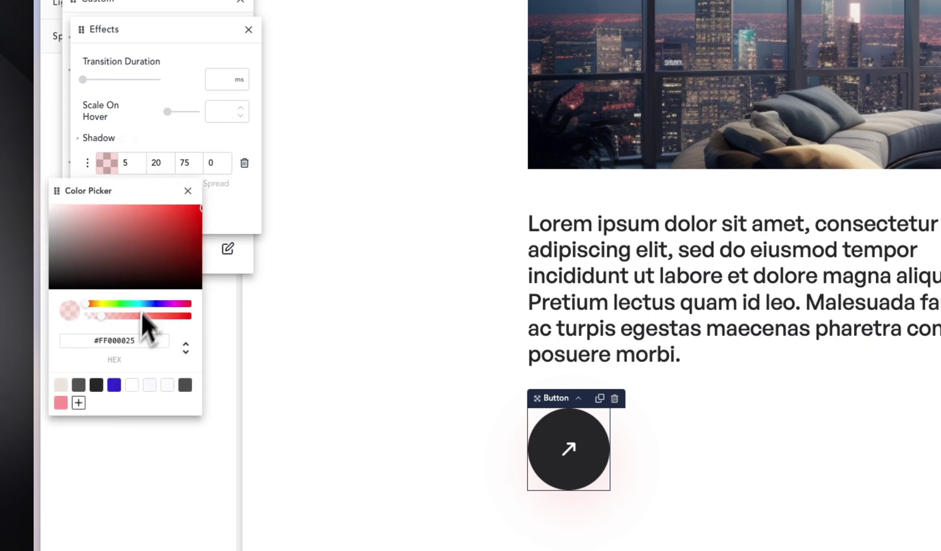
left_click_drag(103, 316, 198, 325)
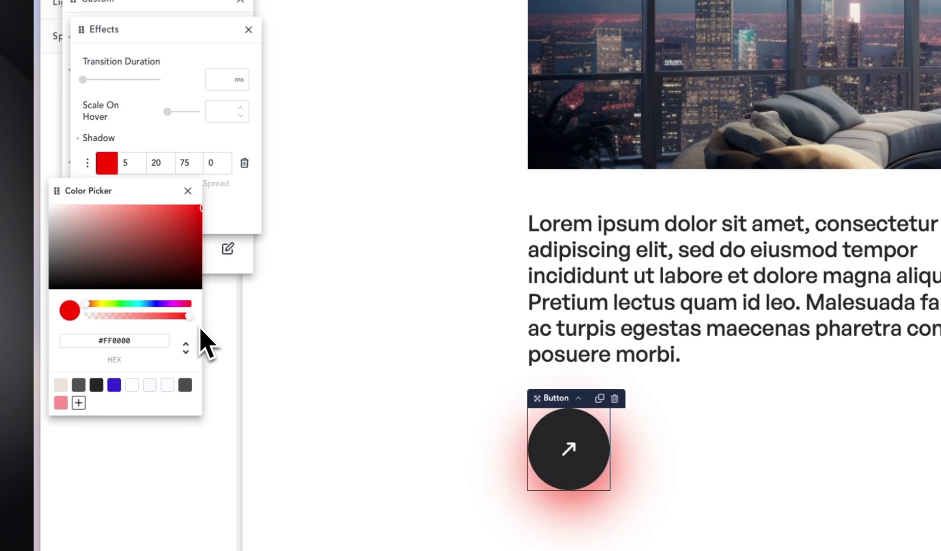
Step: Set the shadow's blur to 0 and its Y offset to 5
left_click(186, 162)
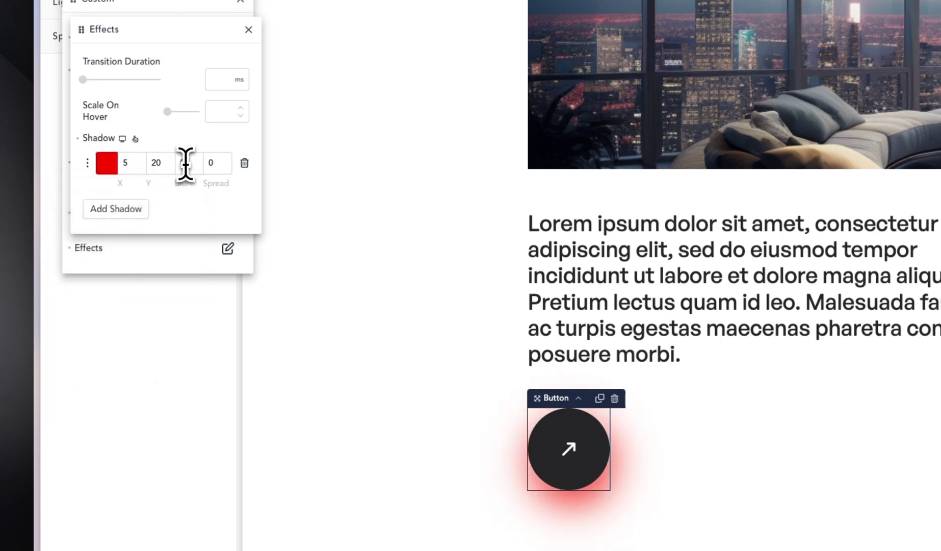
type("0")
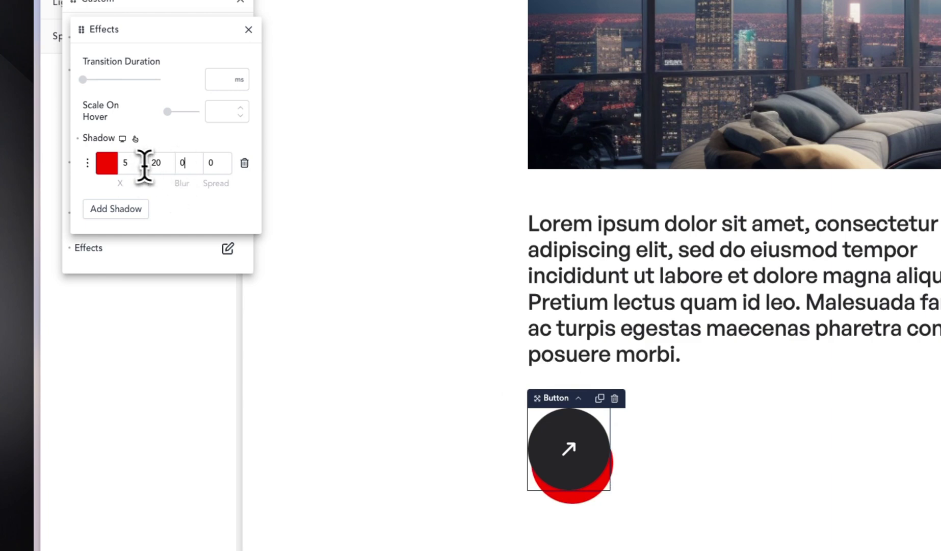
left_click_drag(143, 165, 168, 167)
type("5")
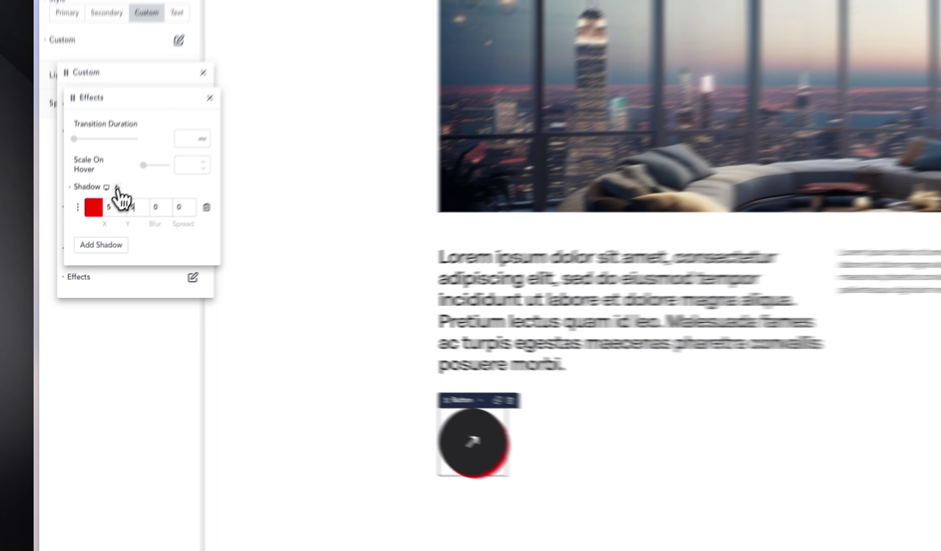
Step: Add a hover-state shadow coloured #FF000025 with slightly raised opacity, 0 offsets and blur 100
left_click(84, 239)
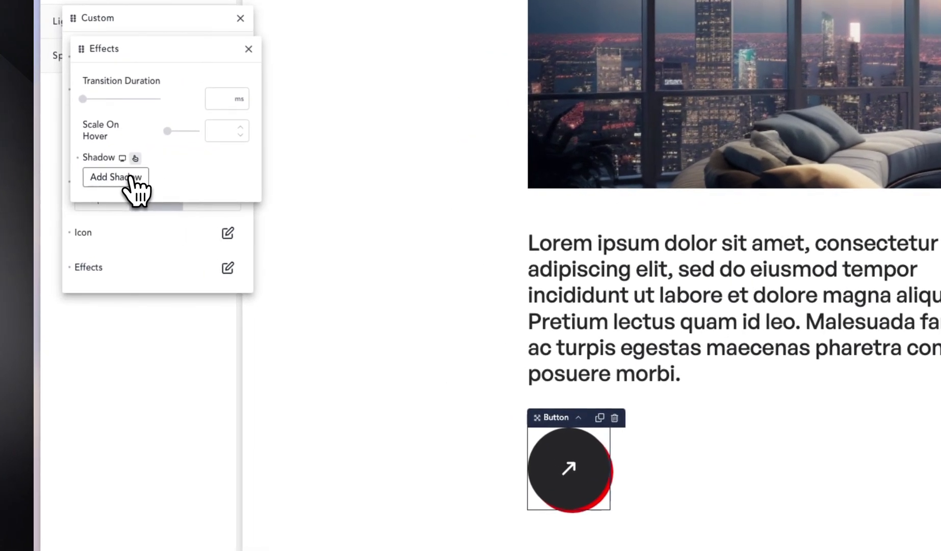
left_click(130, 177)
left_click(109, 184)
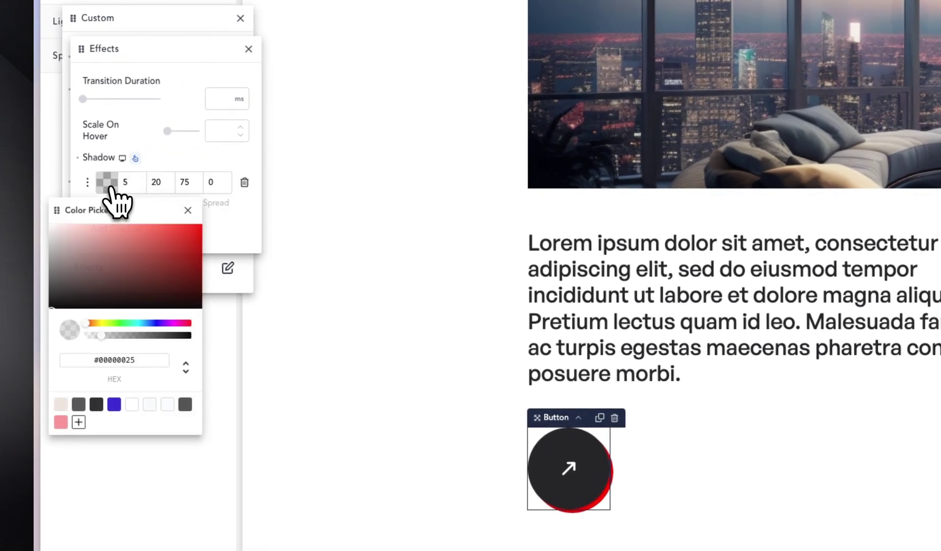
double_click(114, 360)
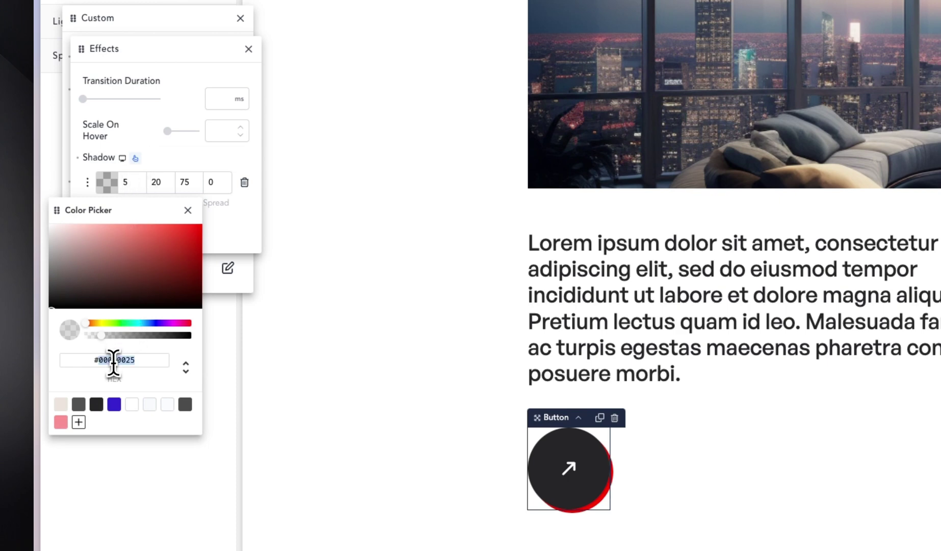
type("FF000025")
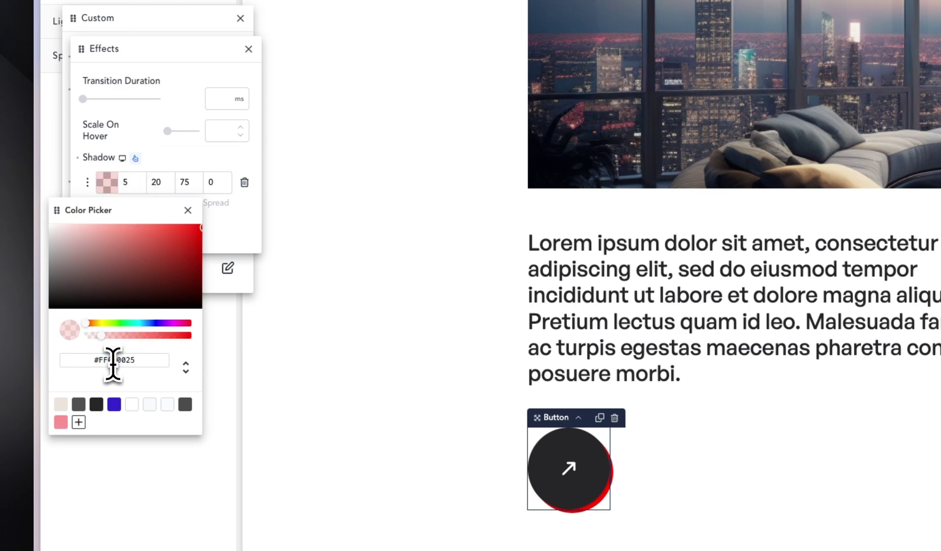
left_click_drag(105, 336, 215, 345)
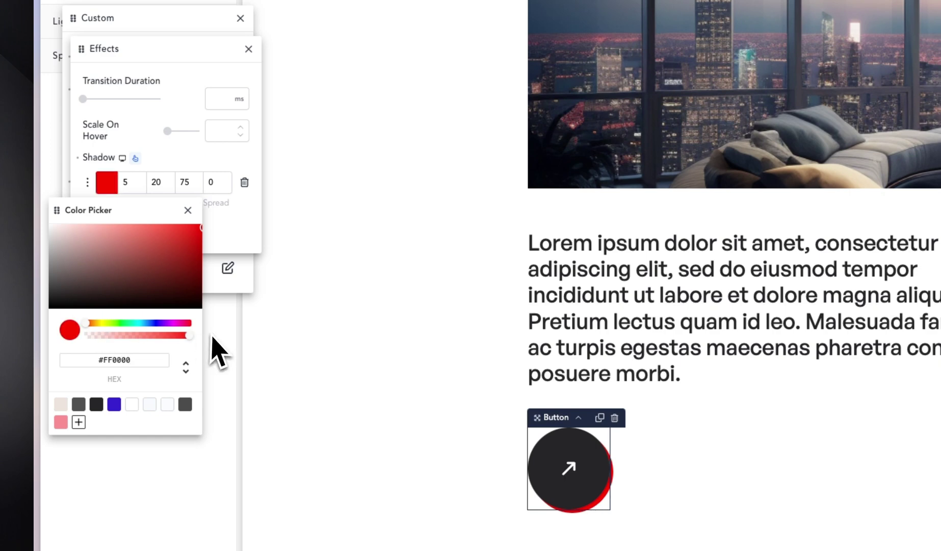
left_click(183, 182)
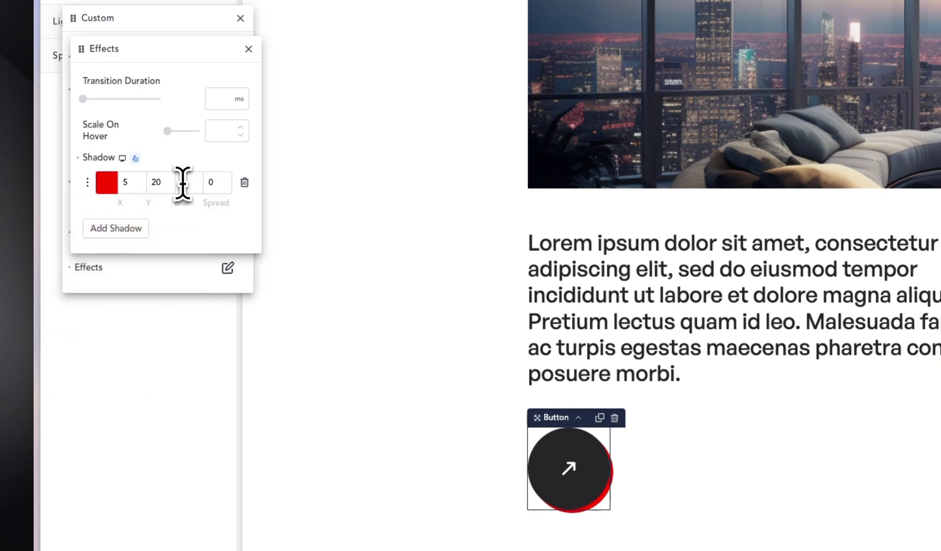
type("0")
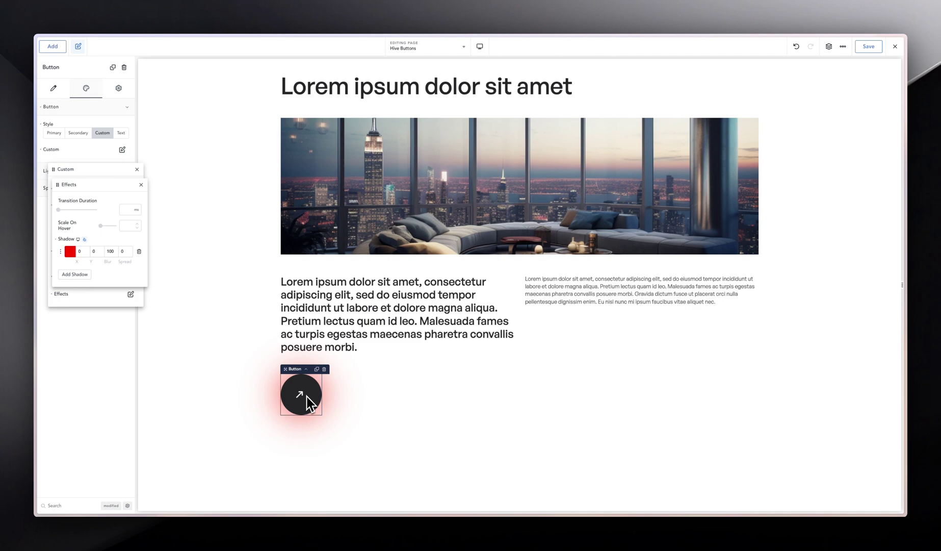
left_click(97, 168)
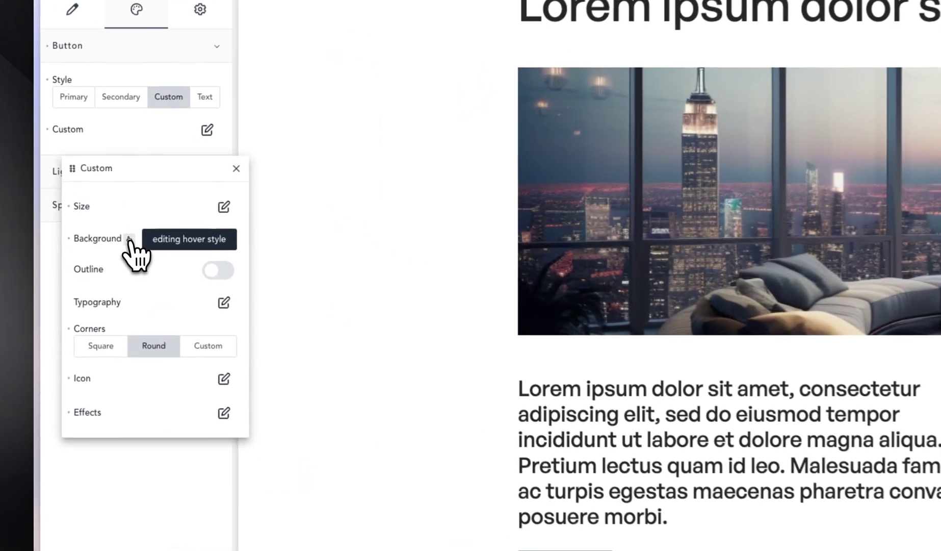
Step: Set the hover background to the pasted red #FF000025, raised to nearly opaque #FF0000E6
left_click(82, 205)
left_click(109, 206)
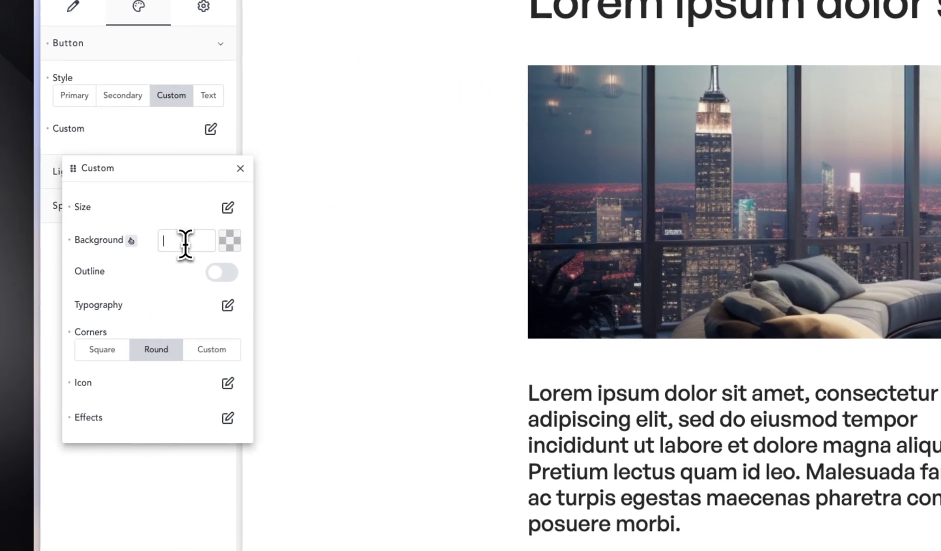
type("#FF000025")
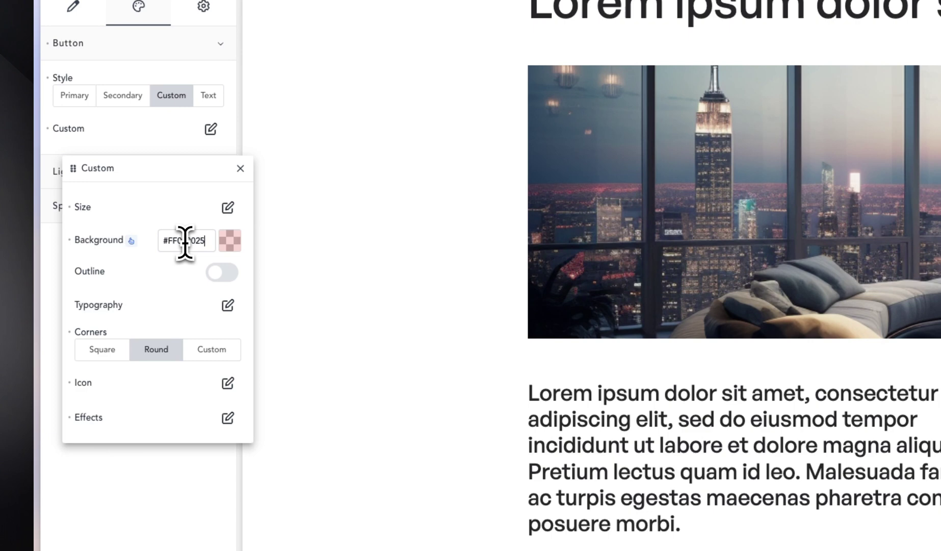
left_click(227, 242)
left_click_drag(151, 393, 240, 392)
left_click(164, 135)
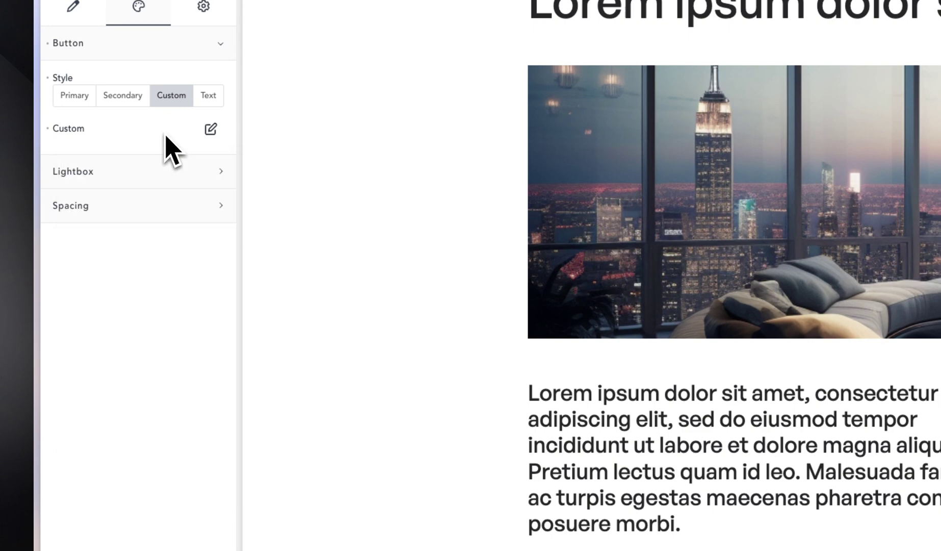